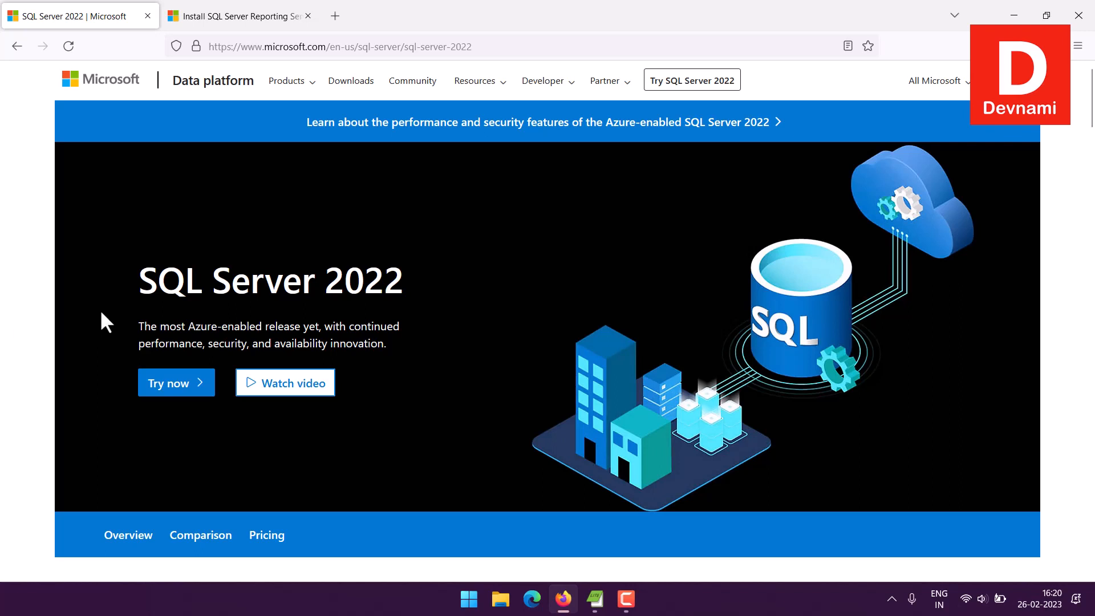
# Step: Review the SQL Server 2022 page and the Reporting Services download link in the Install SQL Server Reporting Services article
pyautogui.moveTo(138, 281); pyautogui.dragTo(402, 281)
pyautogui.click(403, 281)
pyautogui.click(209, 18)
pyautogui.moveTo(448, 205); pyautogui.dragTo(735, 210)
pyautogui.click(736, 210)
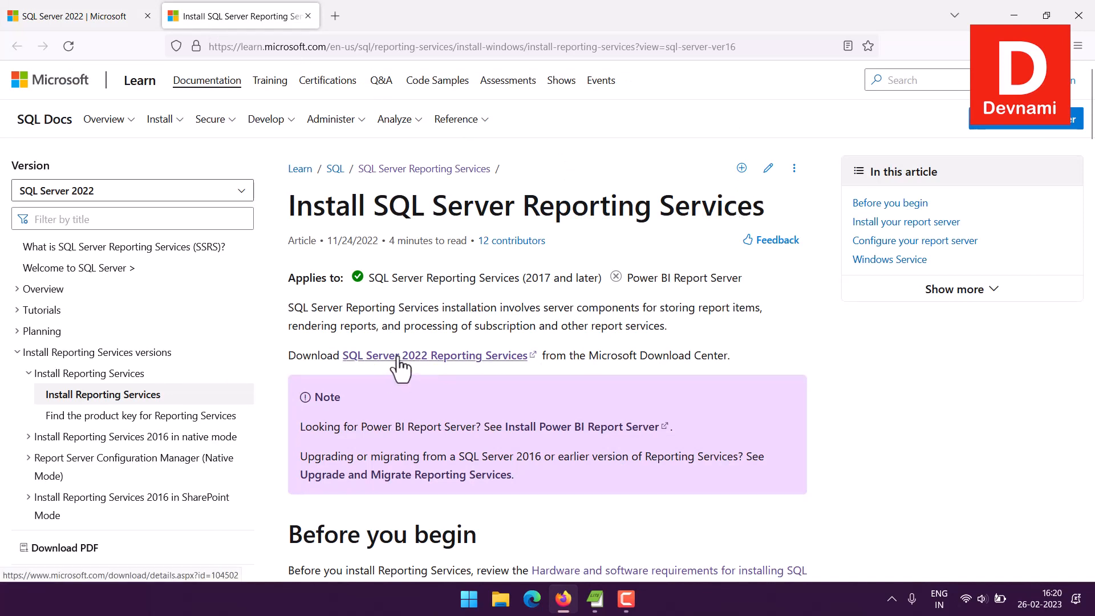
pyautogui.moveTo(352, 325); pyautogui.dragTo(550, 301)
pyautogui.click(724, 344)
pyautogui.click(550, 301)
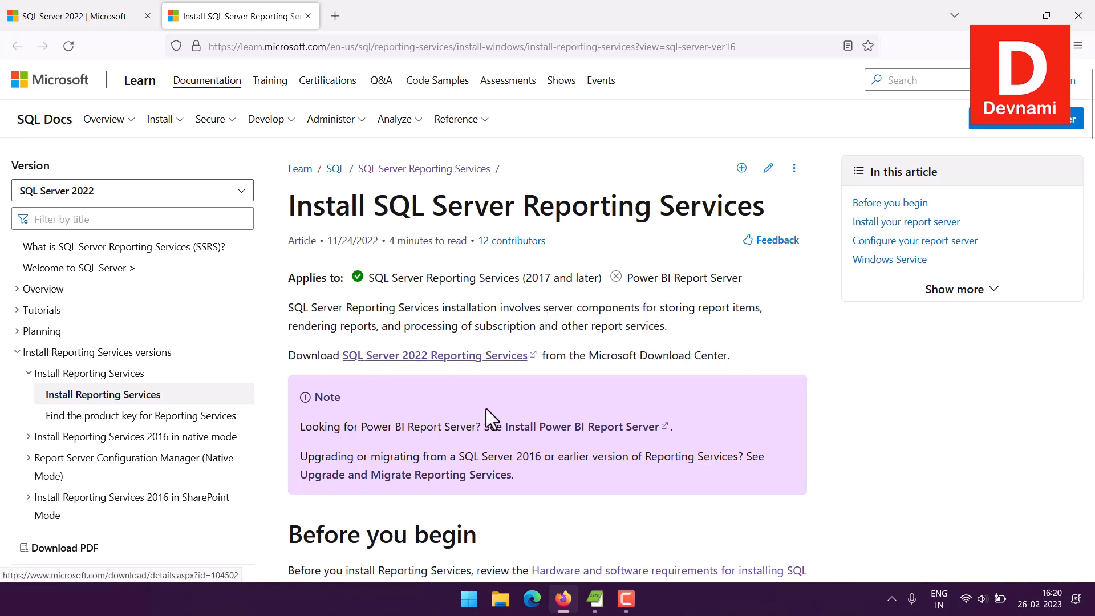
# Step: Launch SQLServerReportingServices.exe from the desktop and start the Install Reporting Services setup
pyautogui.click(563, 599)
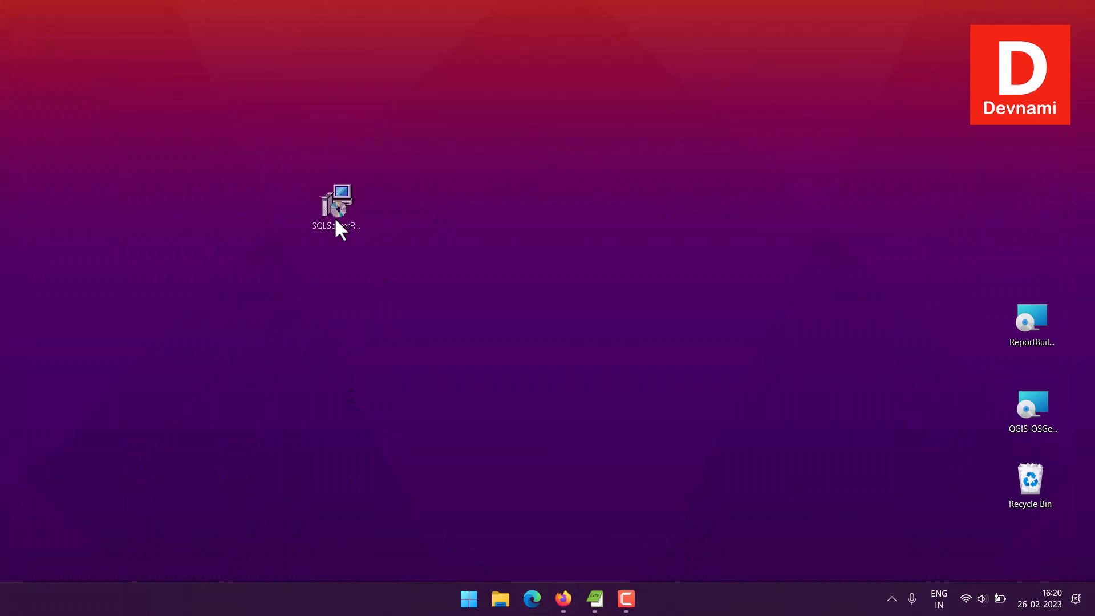
pyautogui.click(335, 218)
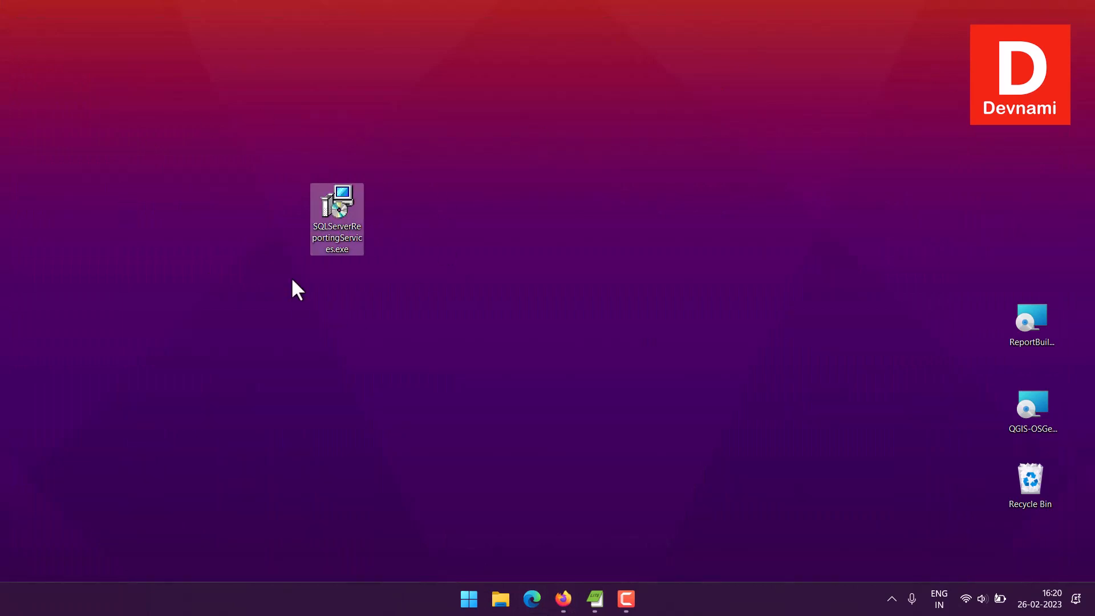
pyautogui.doubleClick(340, 217)
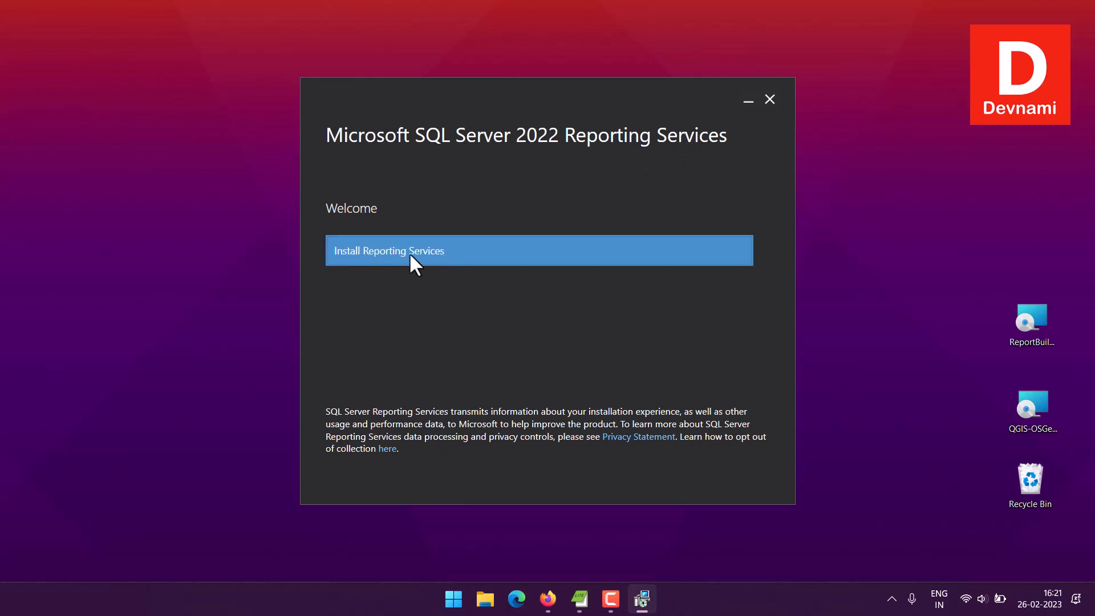
pyautogui.click(425, 262)
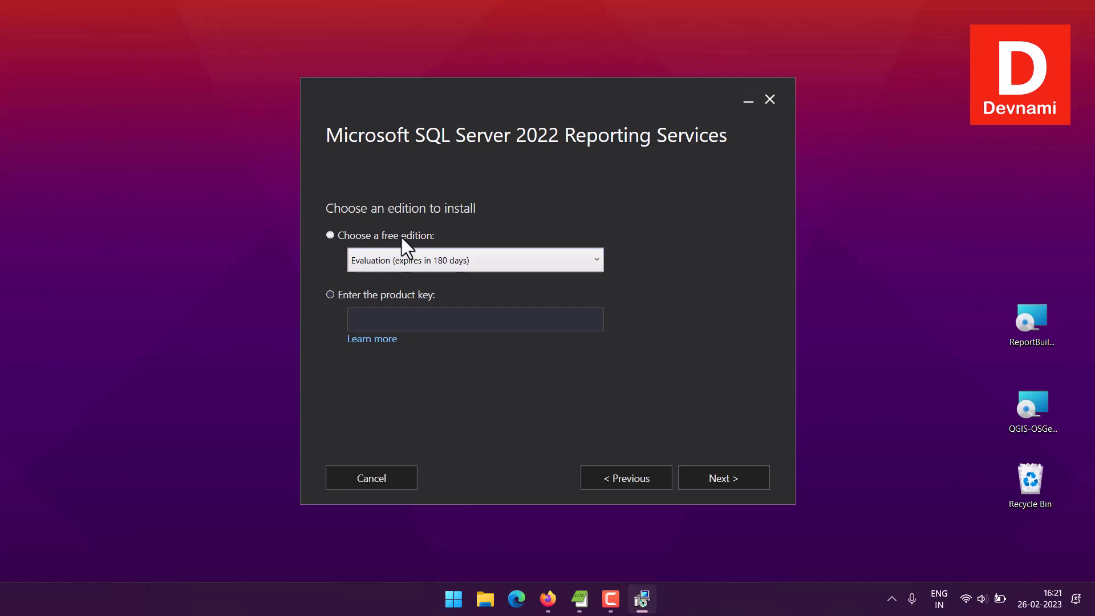
# Step: Choose the free Developer edition for installation and continue to the license terms
pyautogui.click(416, 262)
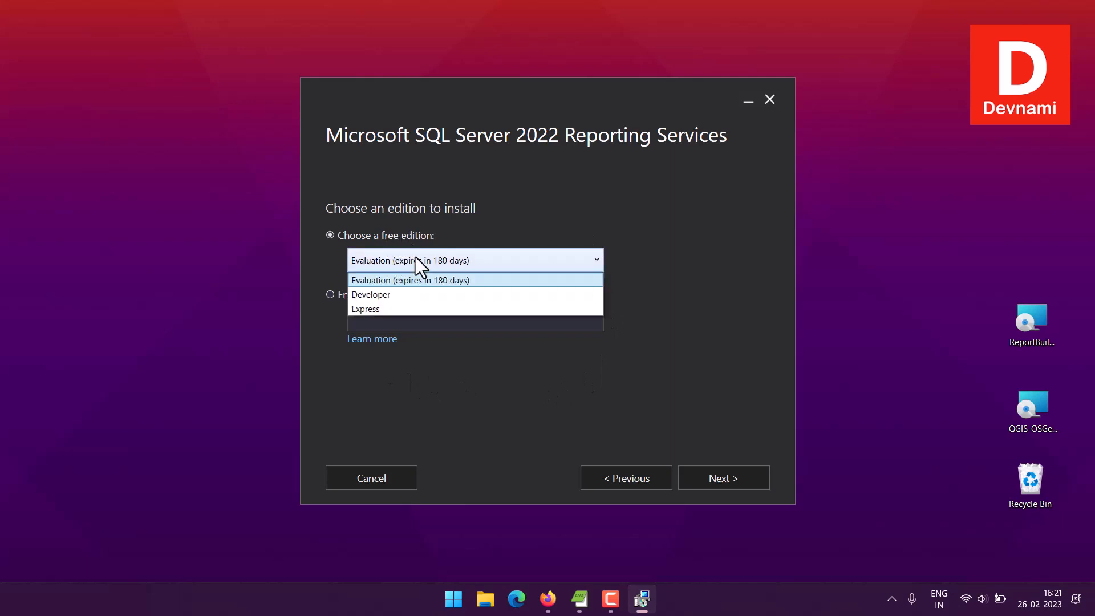
pyautogui.click(377, 295)
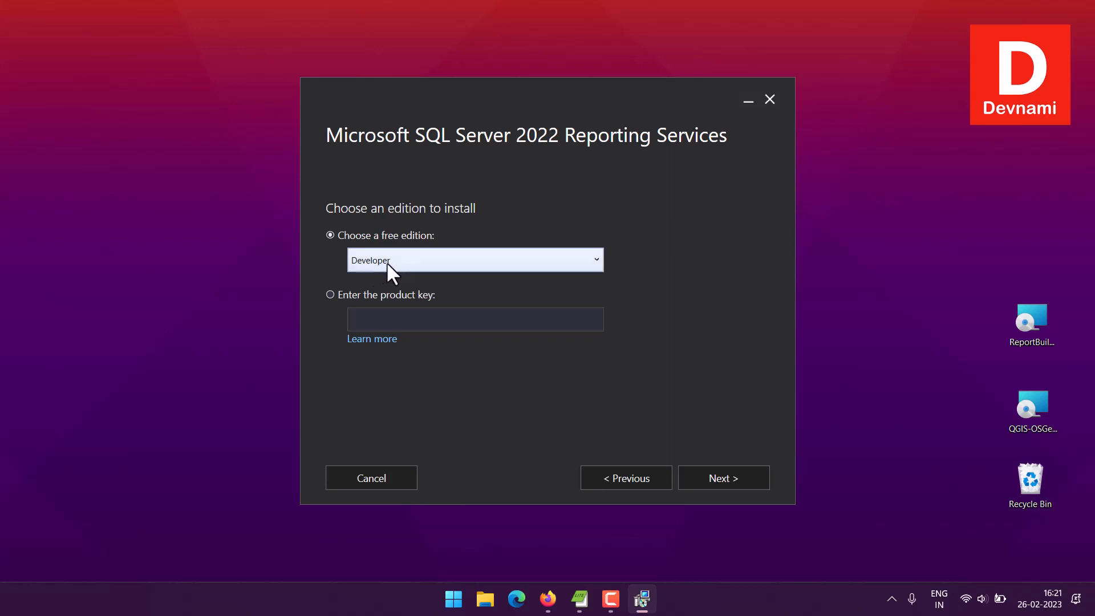
pyautogui.click(731, 473)
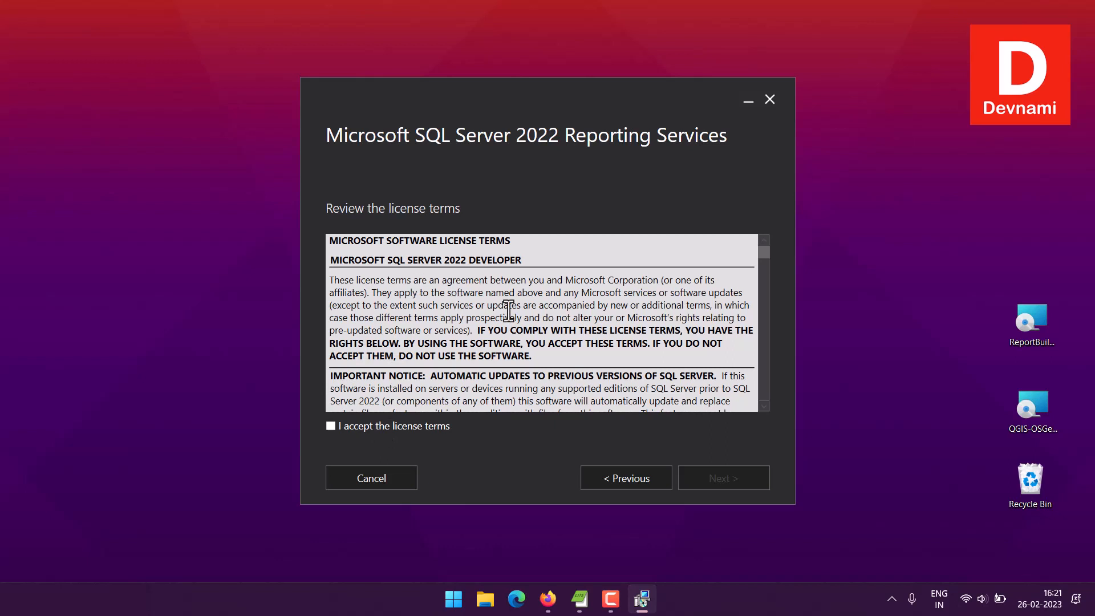
# Step: Read through the Microsoft SQL Server 2022 Developer license terms, accept them and continue
pyautogui.moveTo(425, 280); pyautogui.dragTo(560, 344)
pyautogui.click(559, 344)
pyautogui.click(331, 428)
pyautogui.moveTo(763, 268); pyautogui.dragTo(760, 240)
pyautogui.click(582, 376)
pyautogui.scroll(-4, 603, 279)
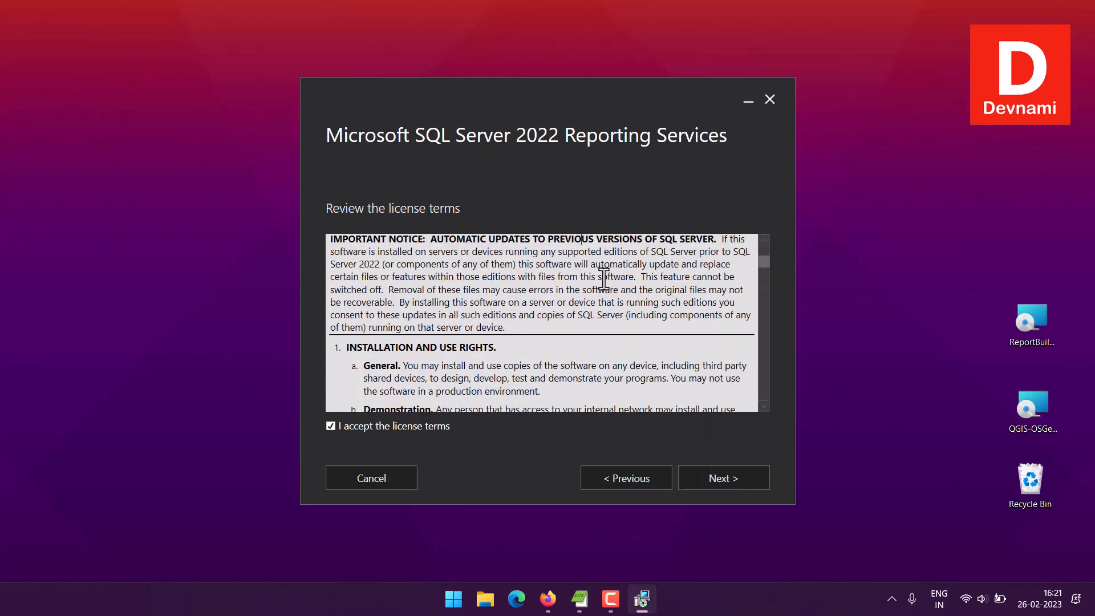
pyautogui.scroll(-20, 604, 279)
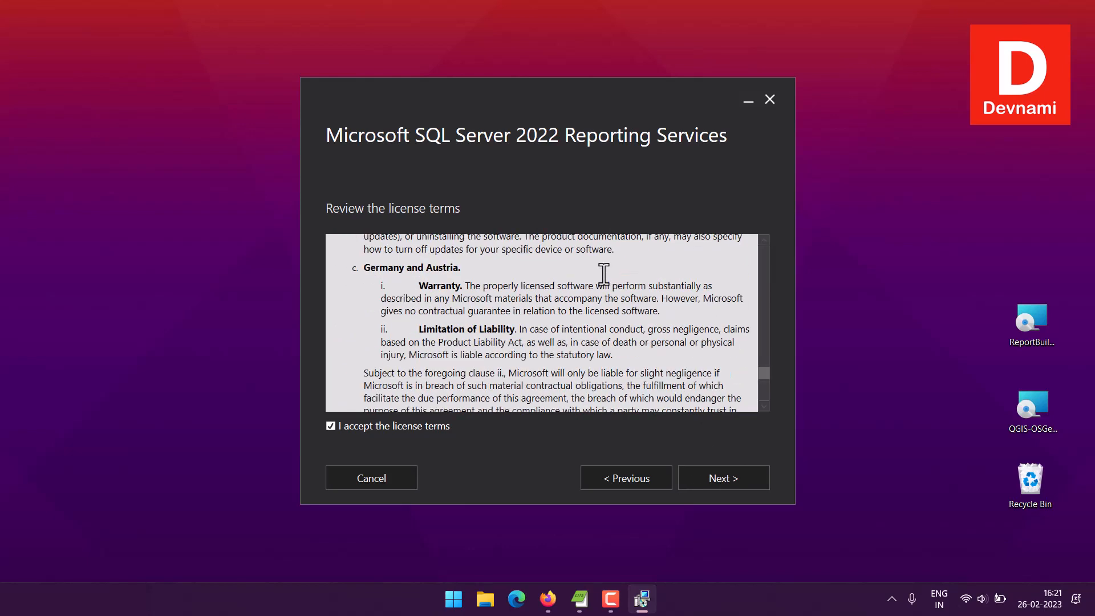
pyautogui.scroll(-5, 604, 274)
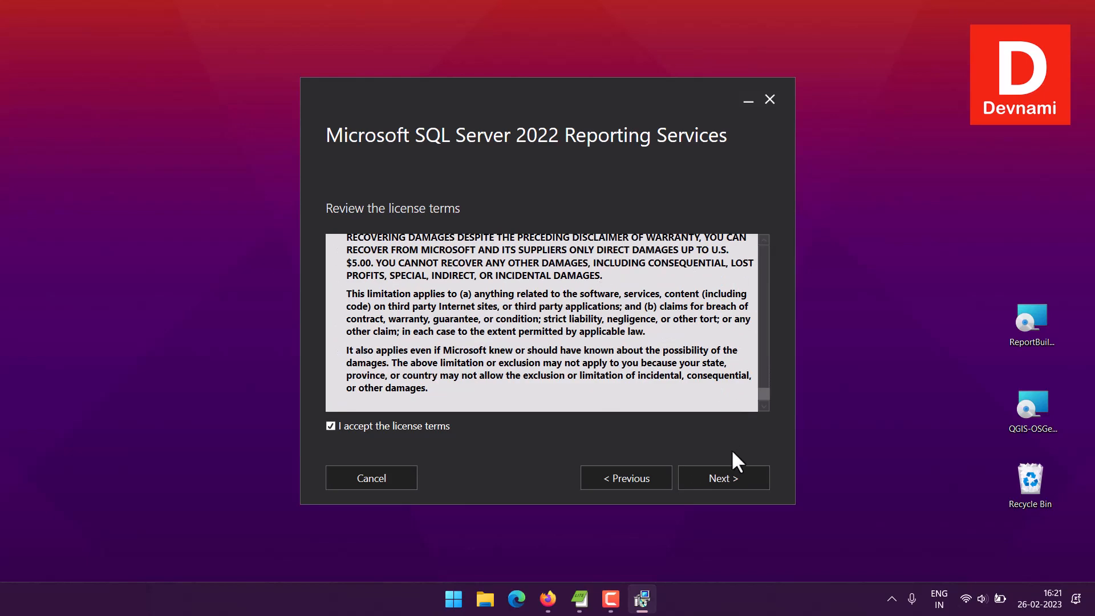
pyautogui.click(711, 480)
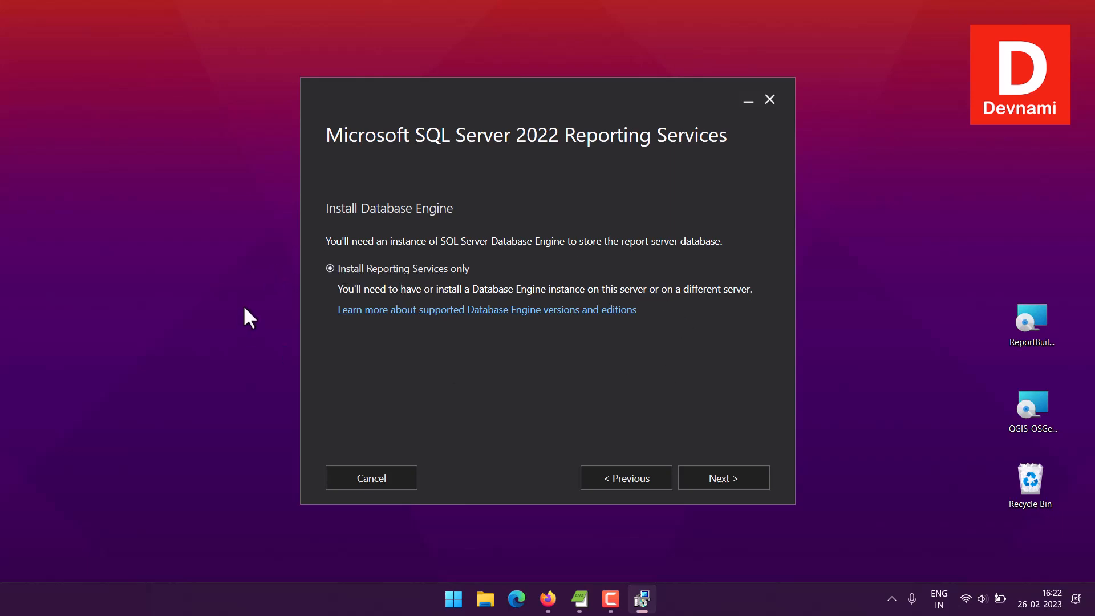
# Step: Start installing Reporting Services only in the default location, and move the ReportBuilder.msi icon higher on the desktop
pyautogui.click(730, 485)
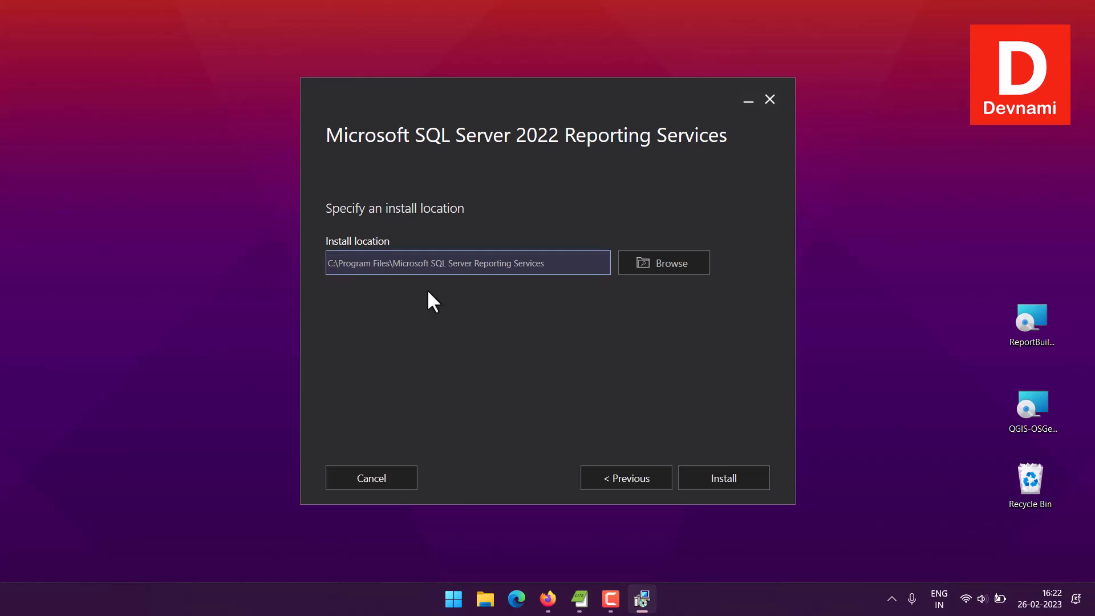
pyautogui.click(734, 478)
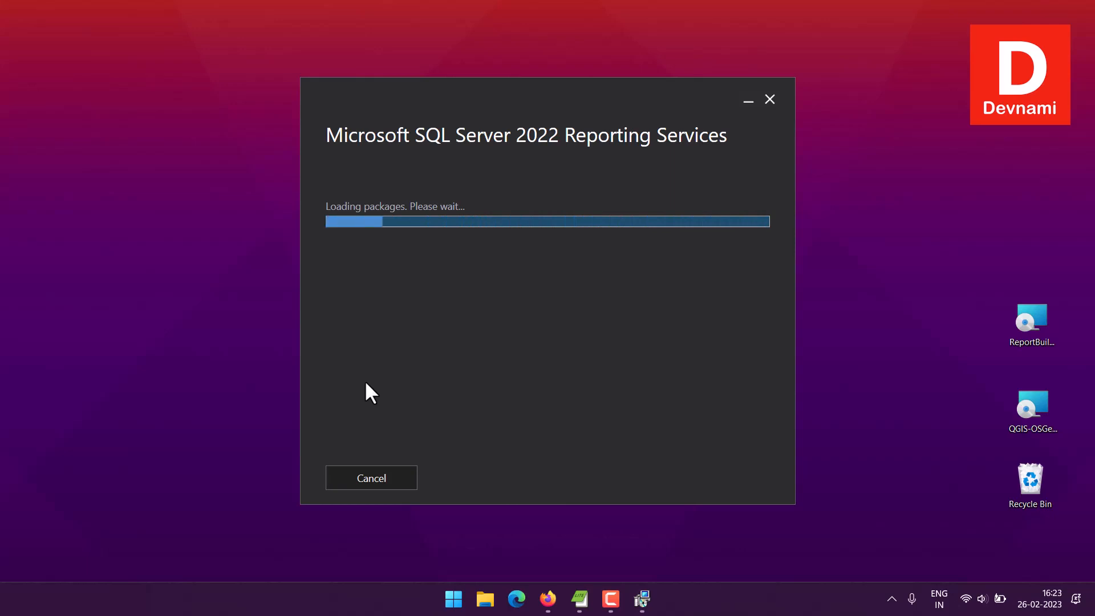
pyautogui.moveTo(1022, 326); pyautogui.dragTo(1006, 223)
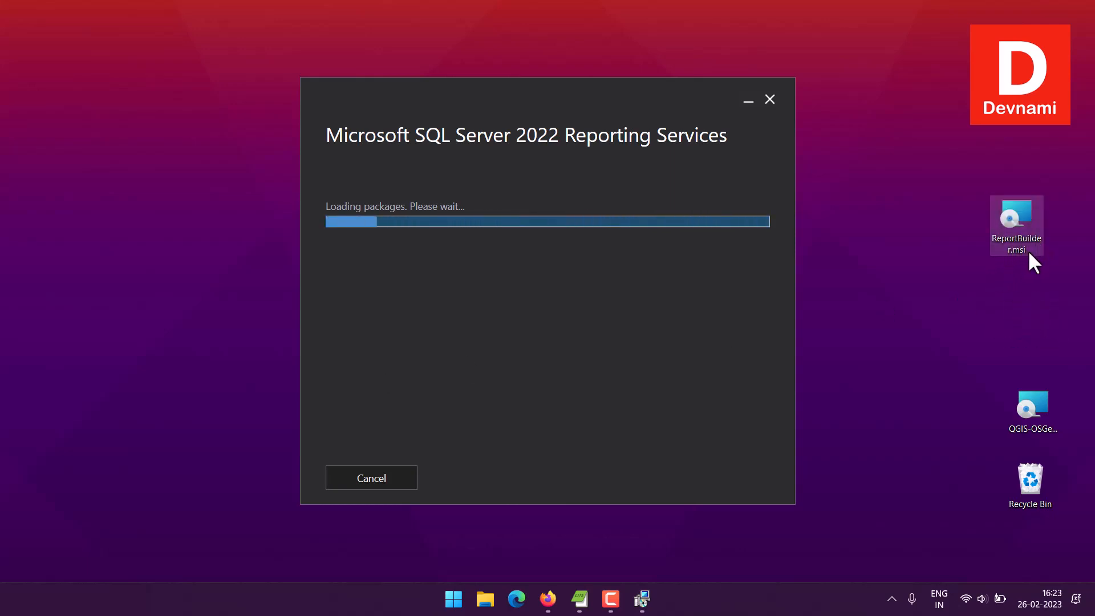
# Step: Switch to Firefox and open the Install Report Builder article, linked under Next steps in the Reporting Services article, in a new tab
pyautogui.click(561, 597)
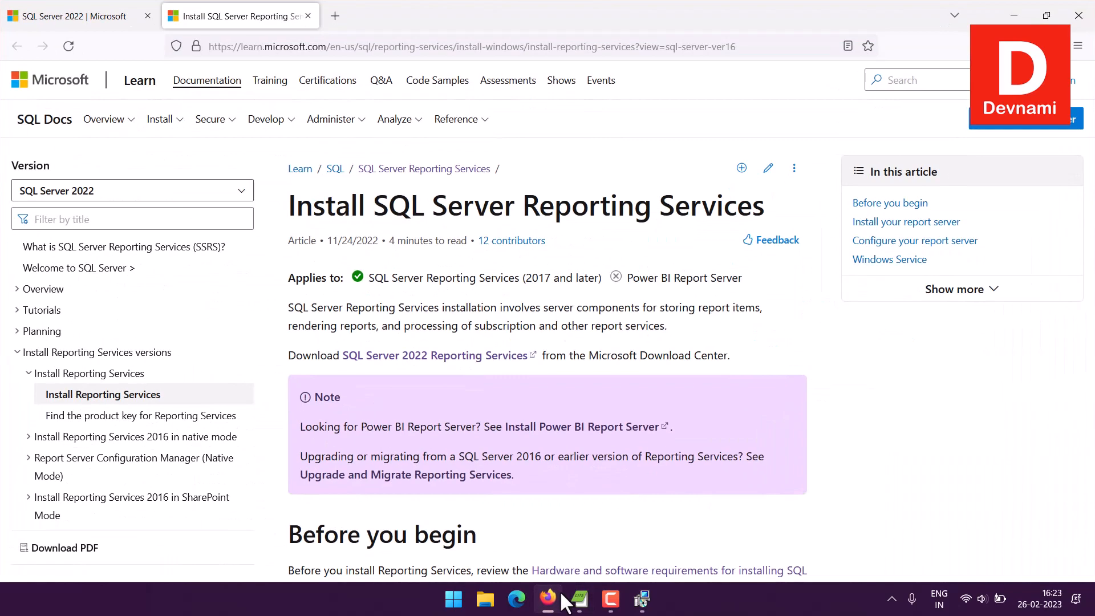
pyautogui.scroll(-5, 541, 307)
pyautogui.scroll(-7, 540, 300)
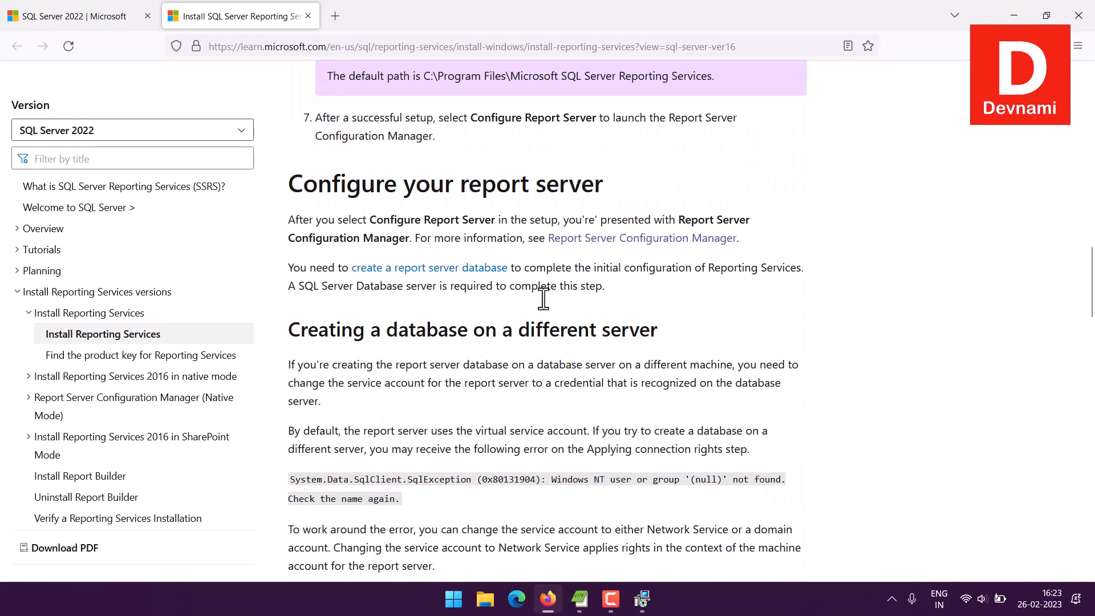
pyautogui.scroll(-15, 543, 299)
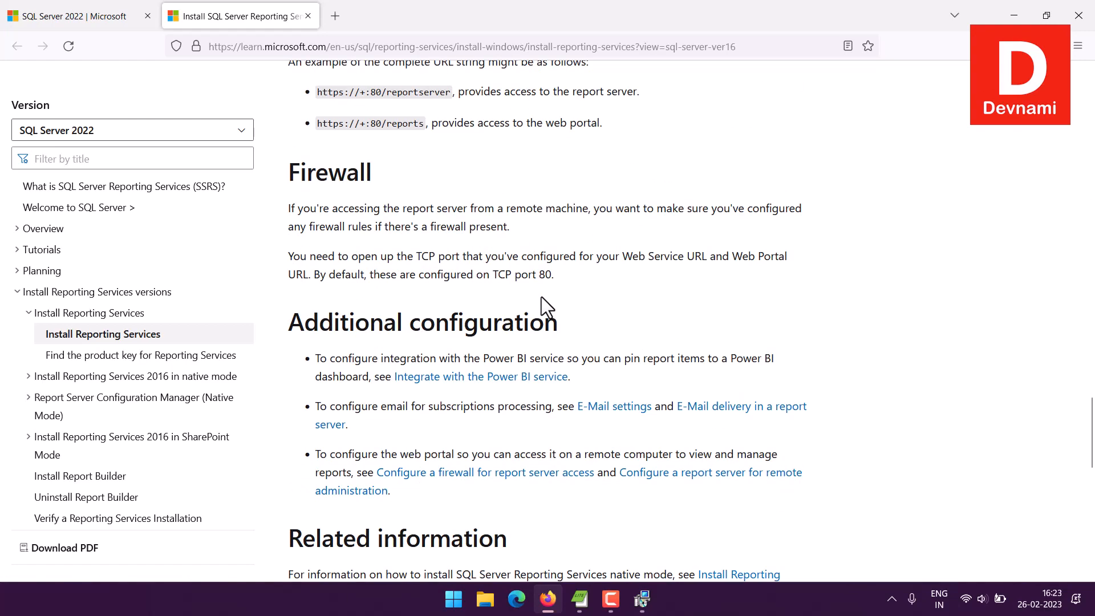
pyautogui.scroll(-3, 542, 297)
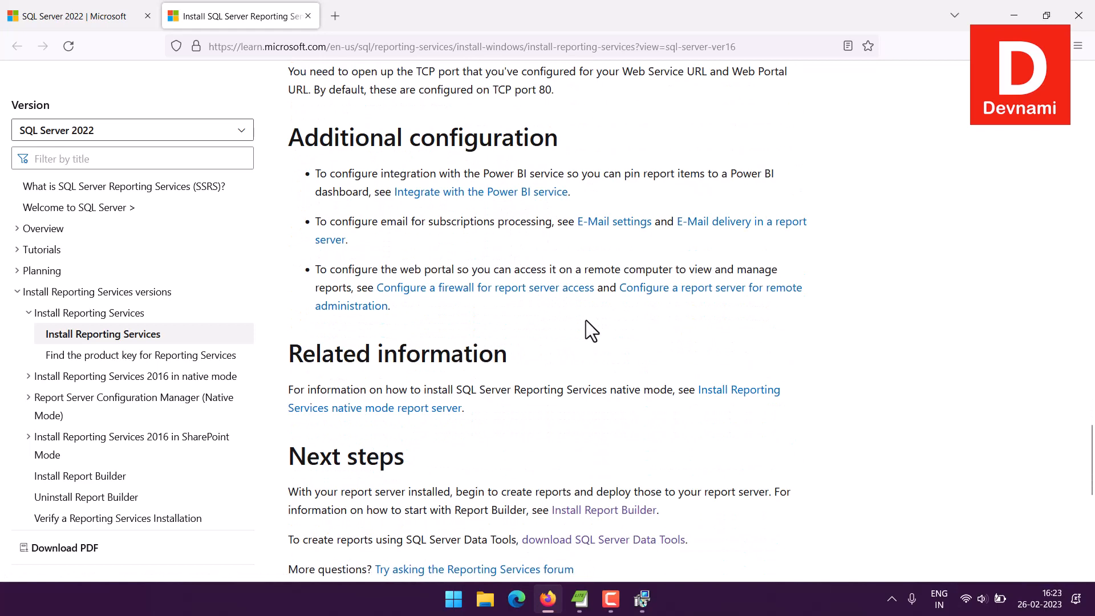
pyautogui.scroll(-5, 587, 320)
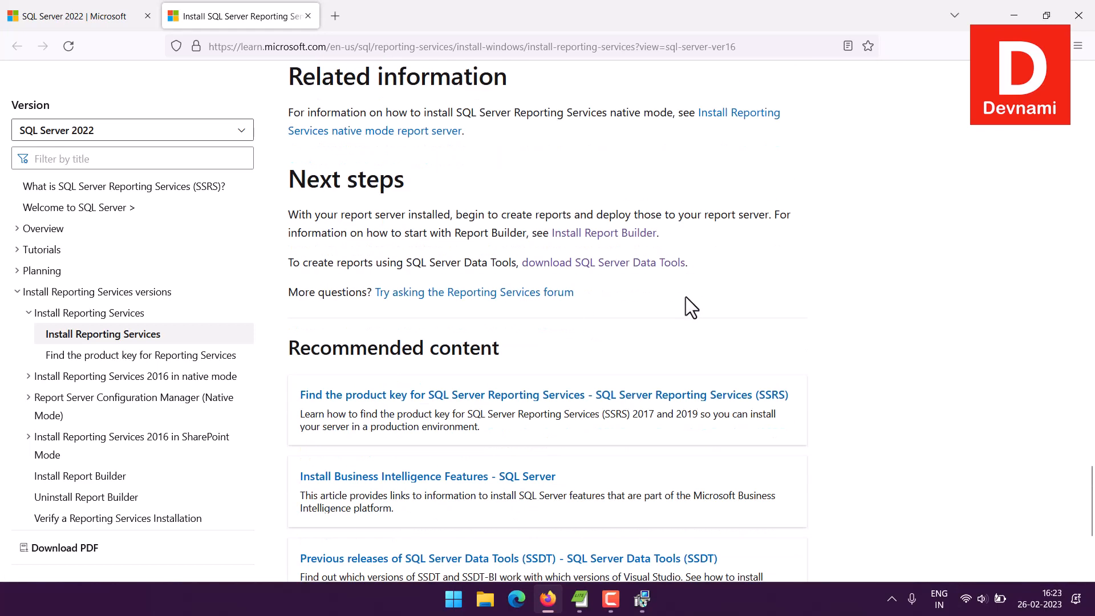
pyautogui.rightClick(588, 240)
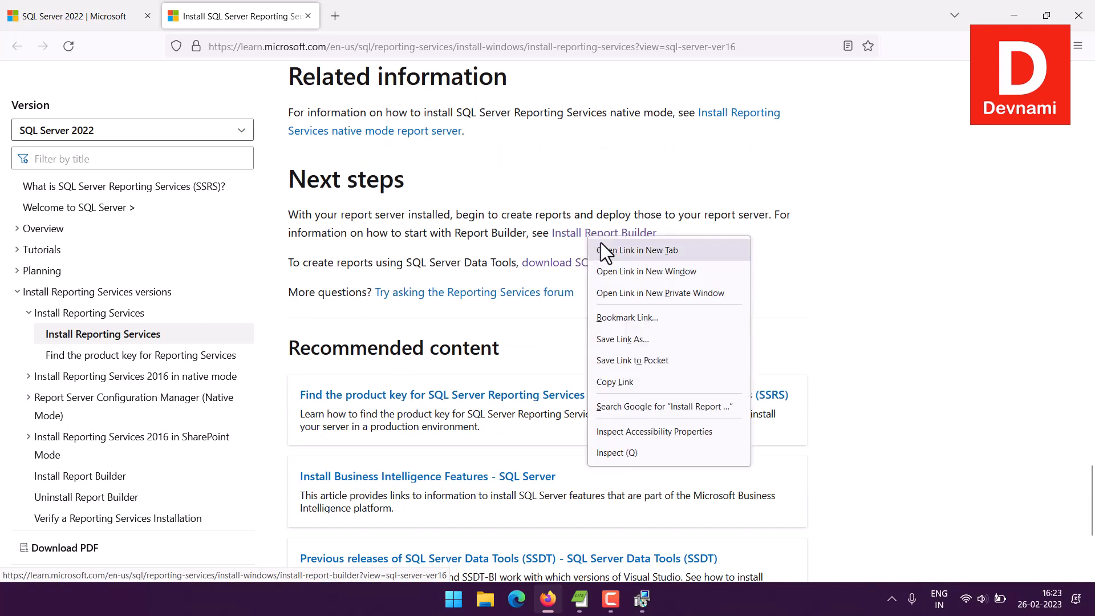
pyautogui.click(608, 247)
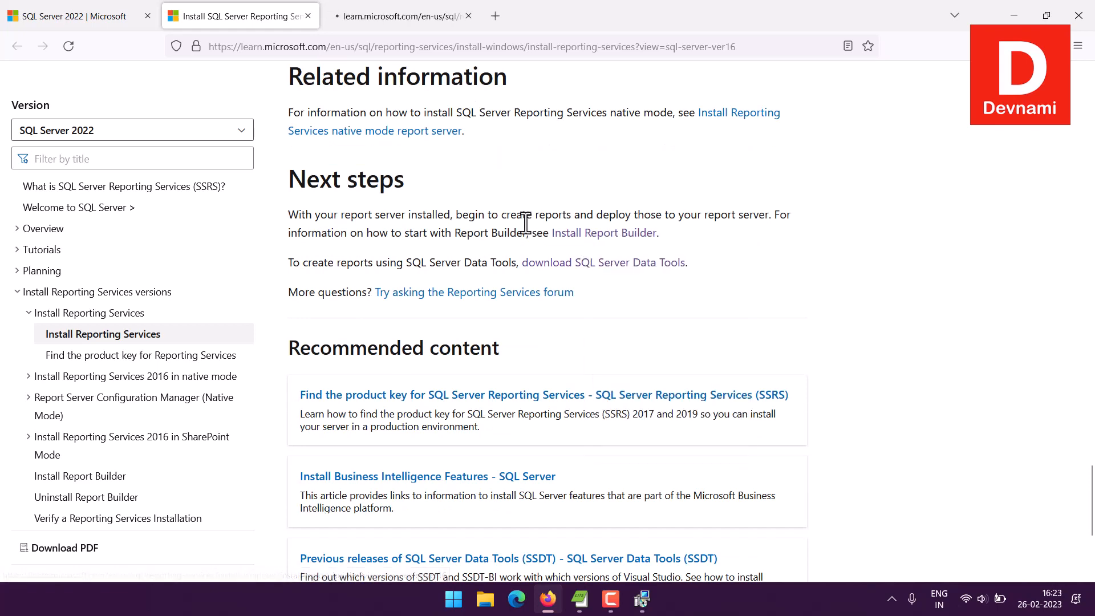
pyautogui.click(405, 12)
# Step: Skim the Report Builder installation article and return to the SQL Server Data Tools note in the Reporting Services article
pyautogui.scroll(-5, 521, 210)
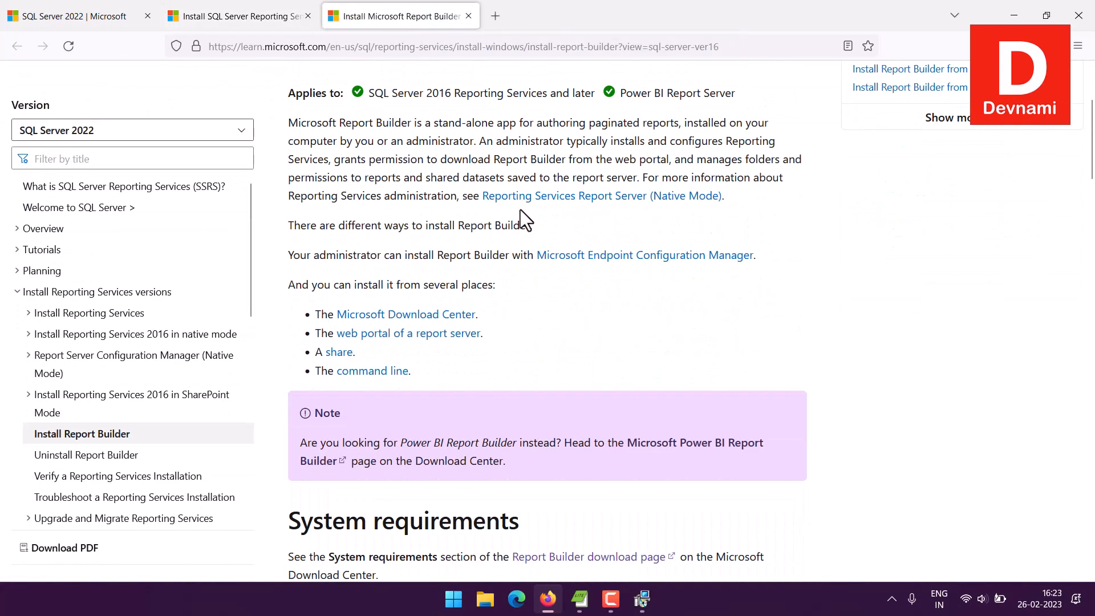
pyautogui.scroll(-20, 522, 211)
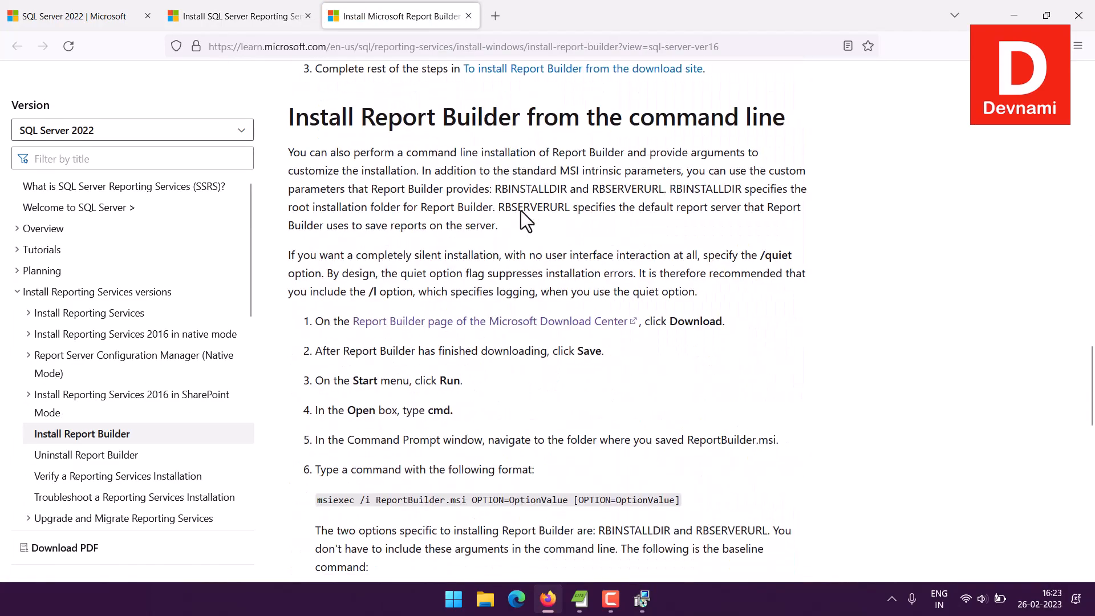
pyautogui.scroll(-5, 525, 212)
pyautogui.click(243, 25)
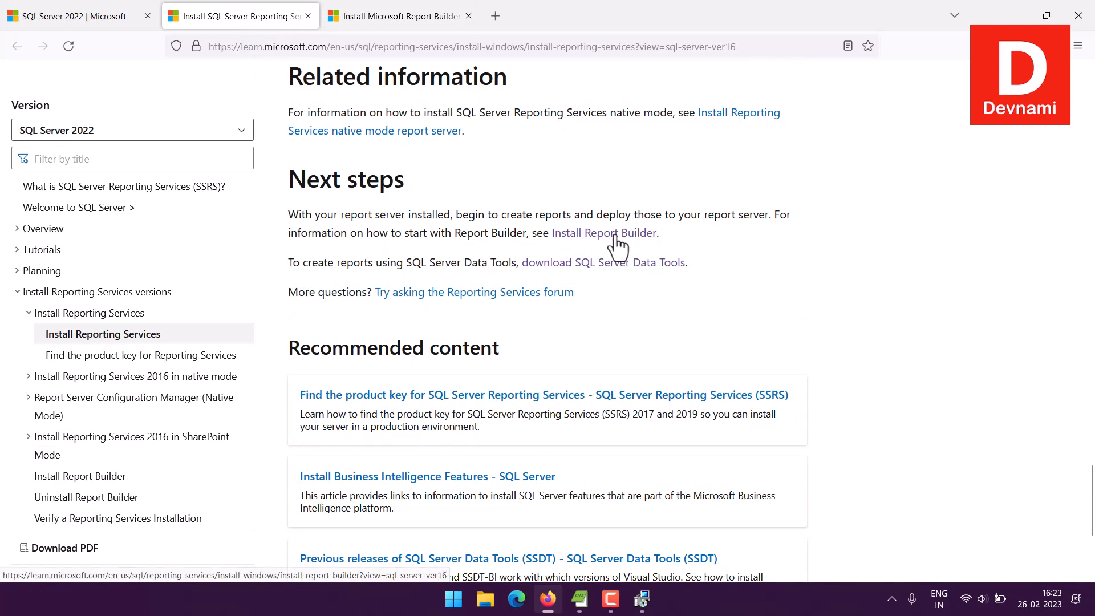
pyautogui.moveTo(372, 262); pyautogui.dragTo(495, 263)
pyautogui.click(373, 257)
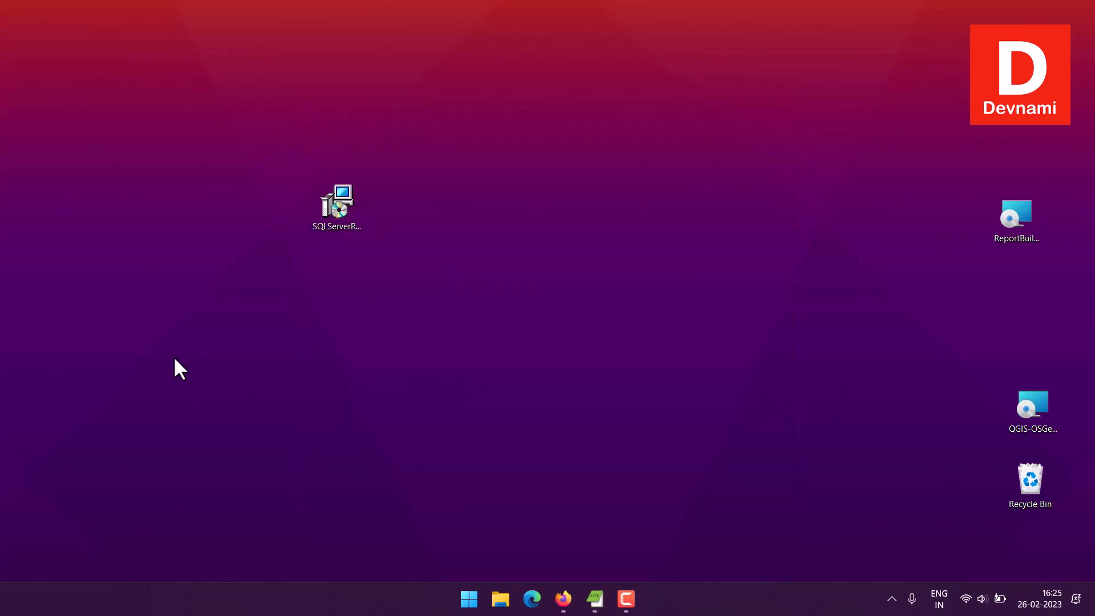
# Step: Move the SQLServerReportingServices.exe icon beside the other desktop icons, and connect Report Server Configuration Manager to the SSRS instance on server NOVA
pyautogui.moveTo(336, 205); pyautogui.dragTo(1026, 303)
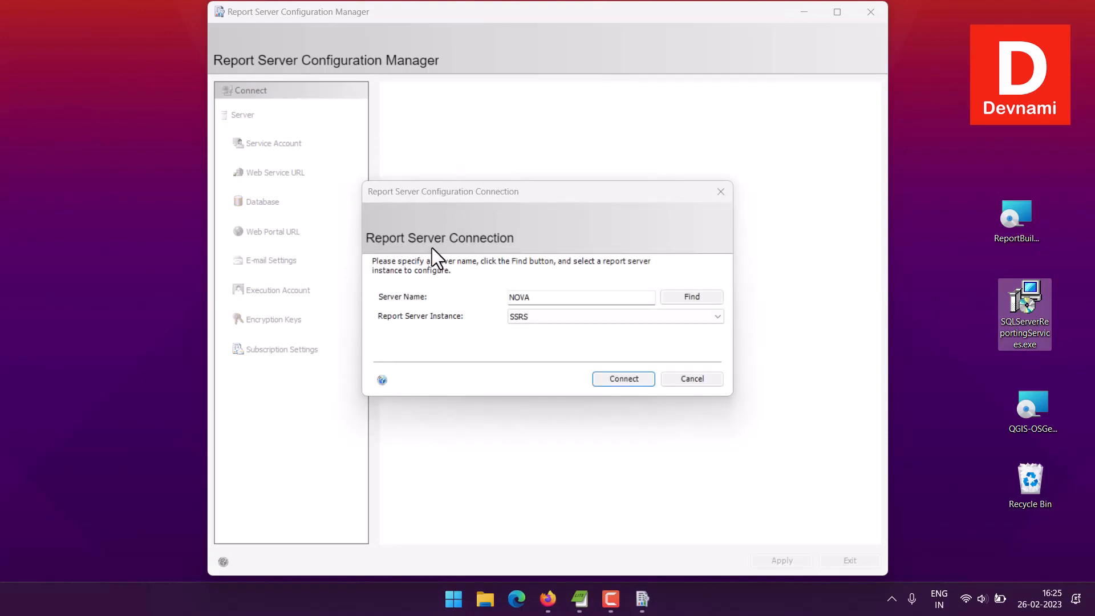
pyautogui.click(526, 193)
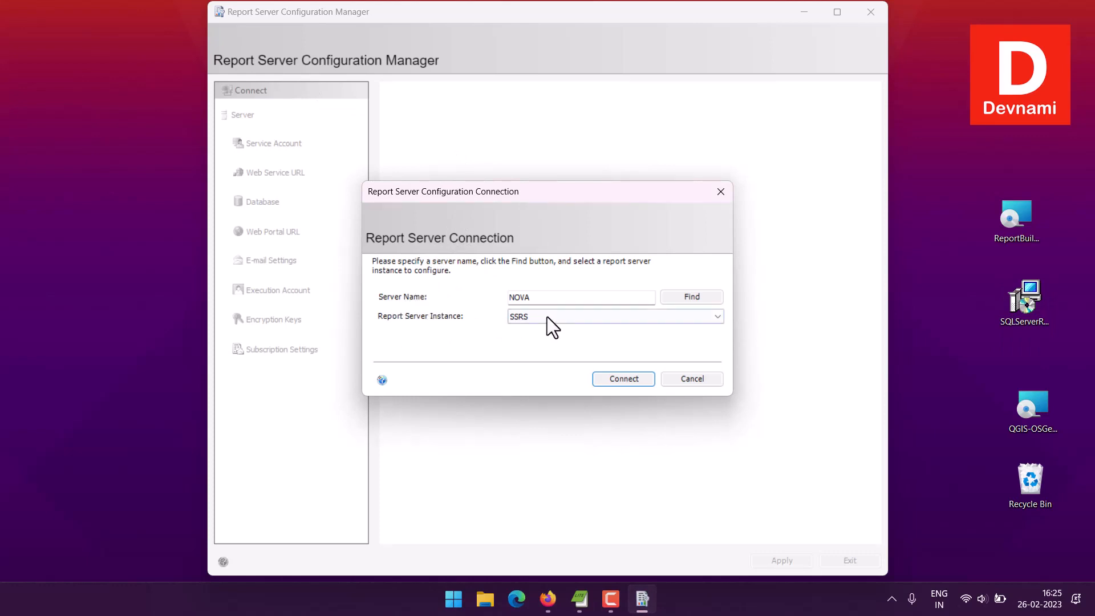
pyautogui.click(619, 377)
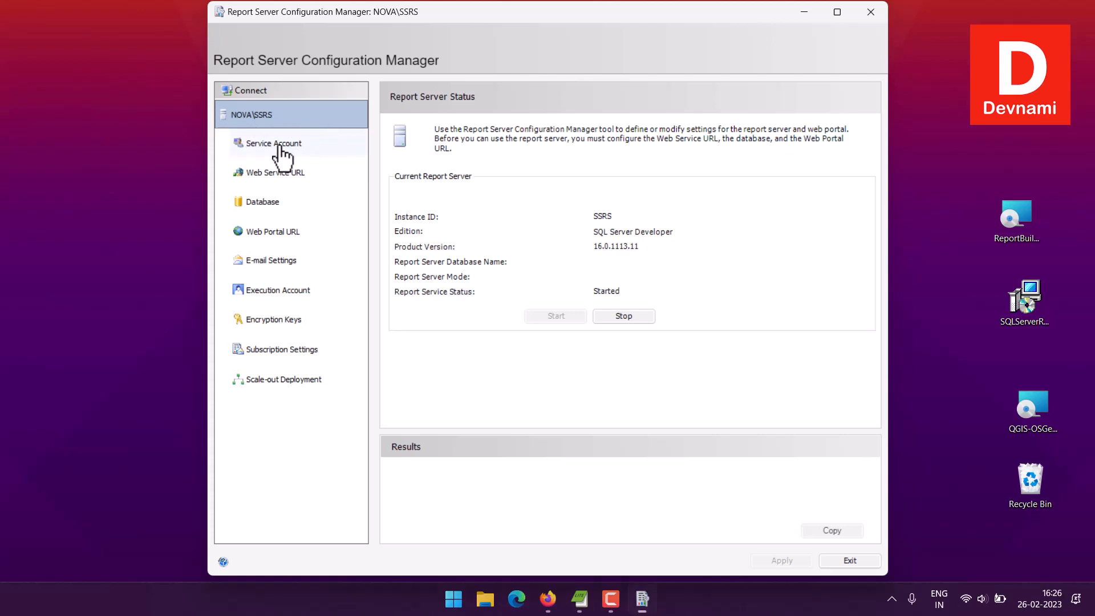
# Step: Examine the built-in service account options, the default Web Service URL settings and the report server database page
pyautogui.click(279, 148)
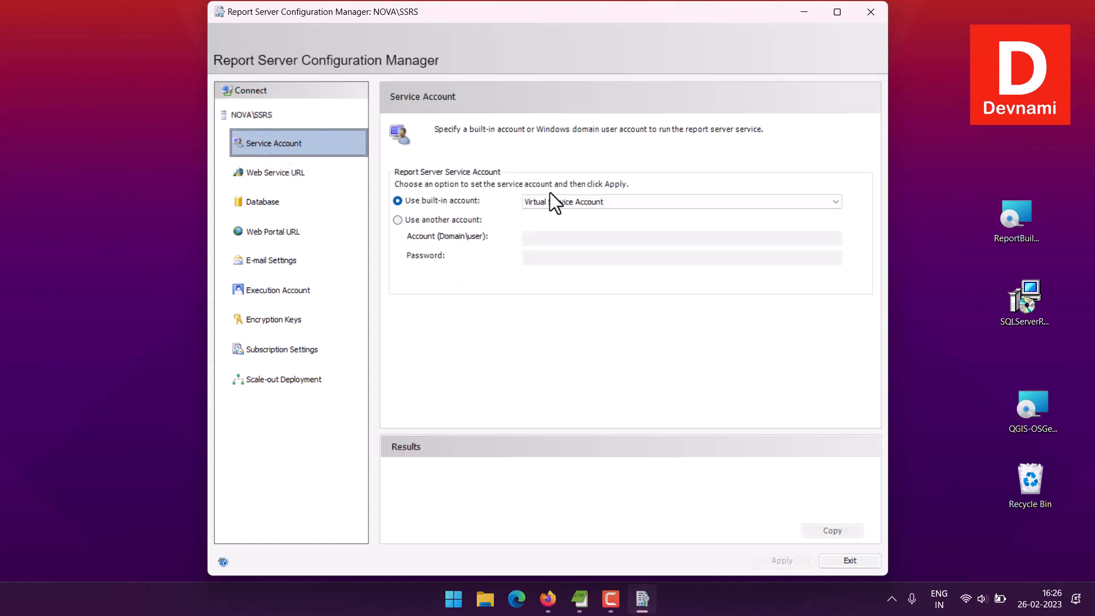
pyautogui.click(585, 203)
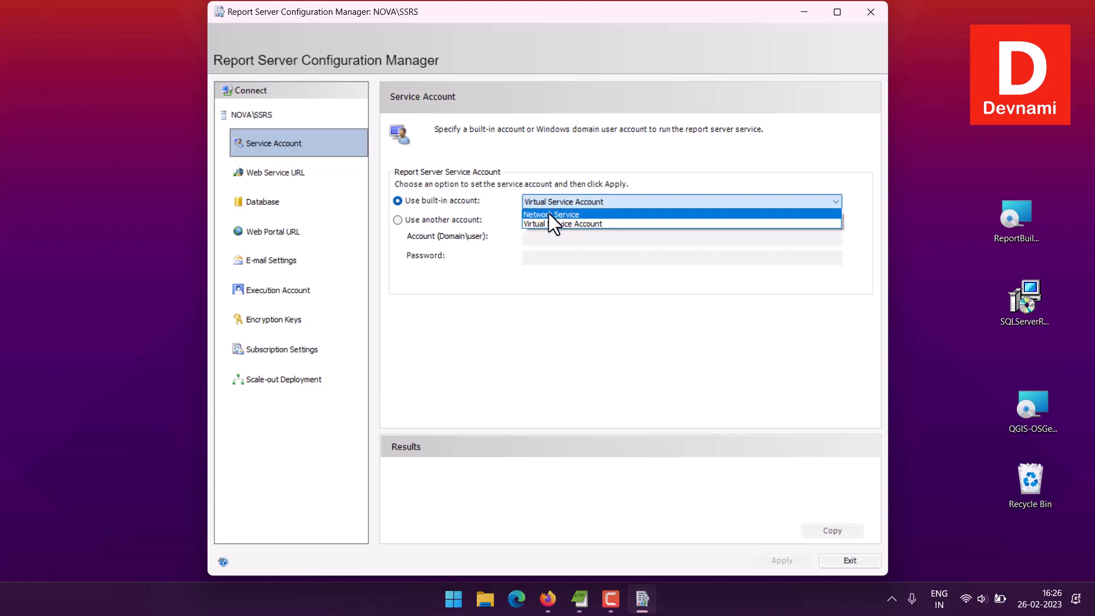
pyautogui.click(550, 197)
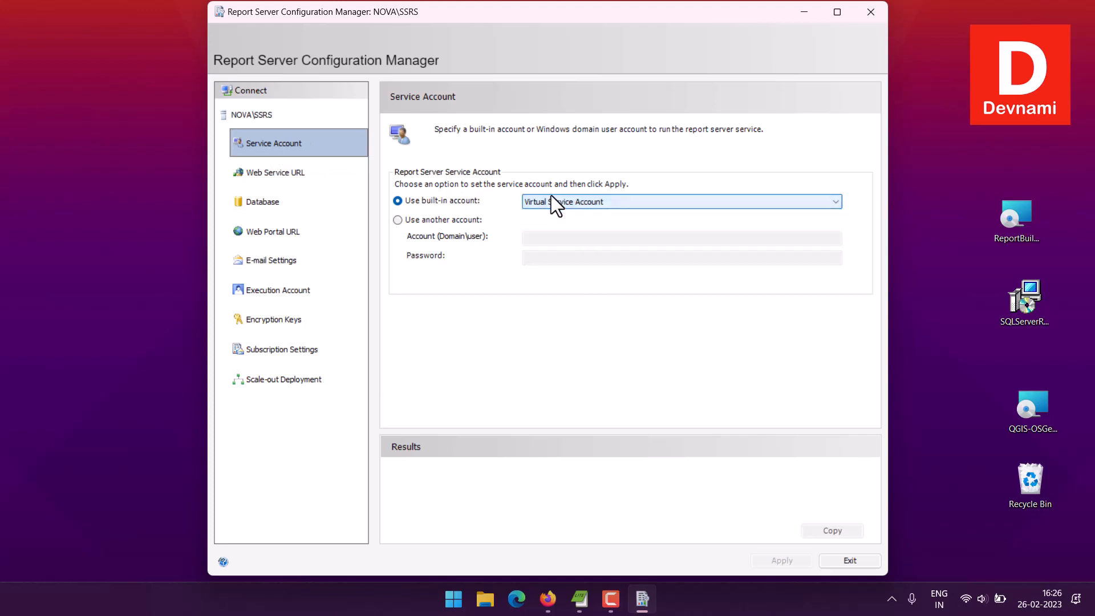
pyautogui.click(266, 173)
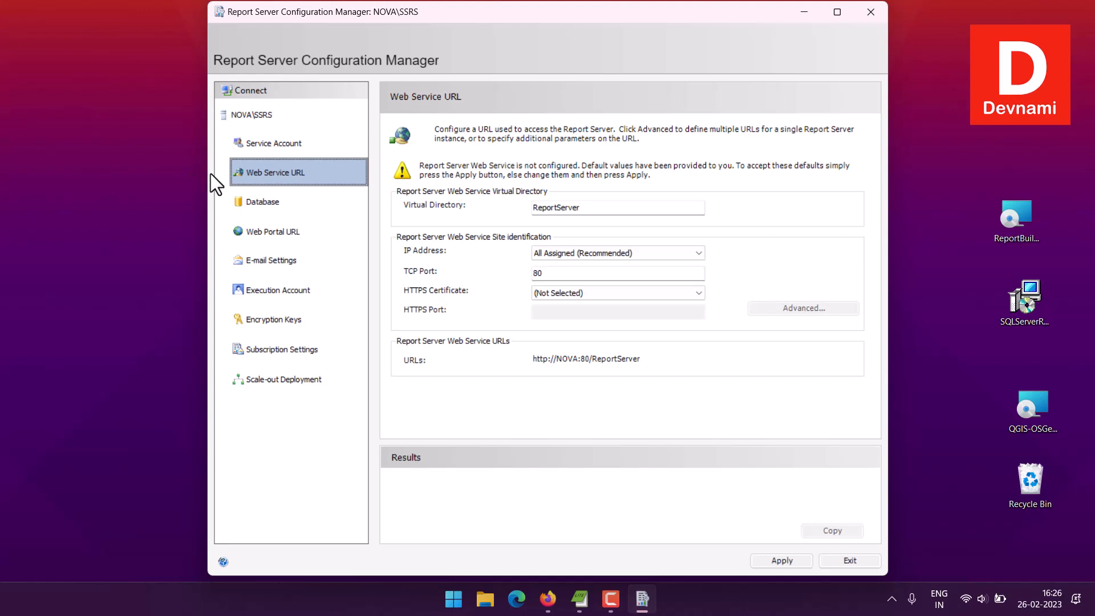
pyautogui.click(274, 207)
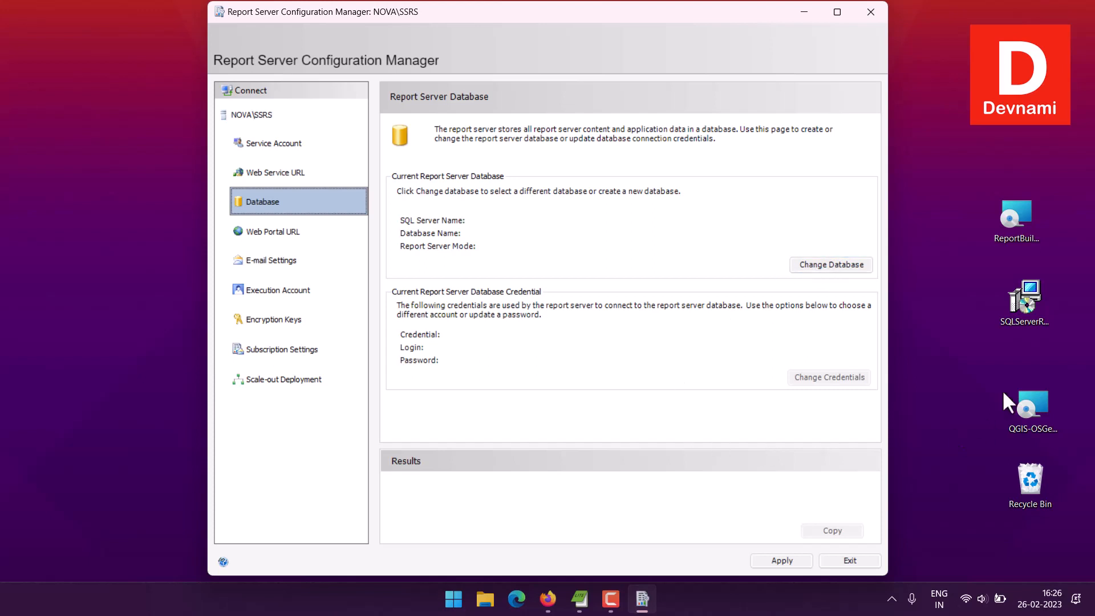
# Step: Examine the Web Portal URL, e-mail, execution account, encryption keys, subscription and scale-out deployment pages of the report server configuration
pyautogui.click(291, 234)
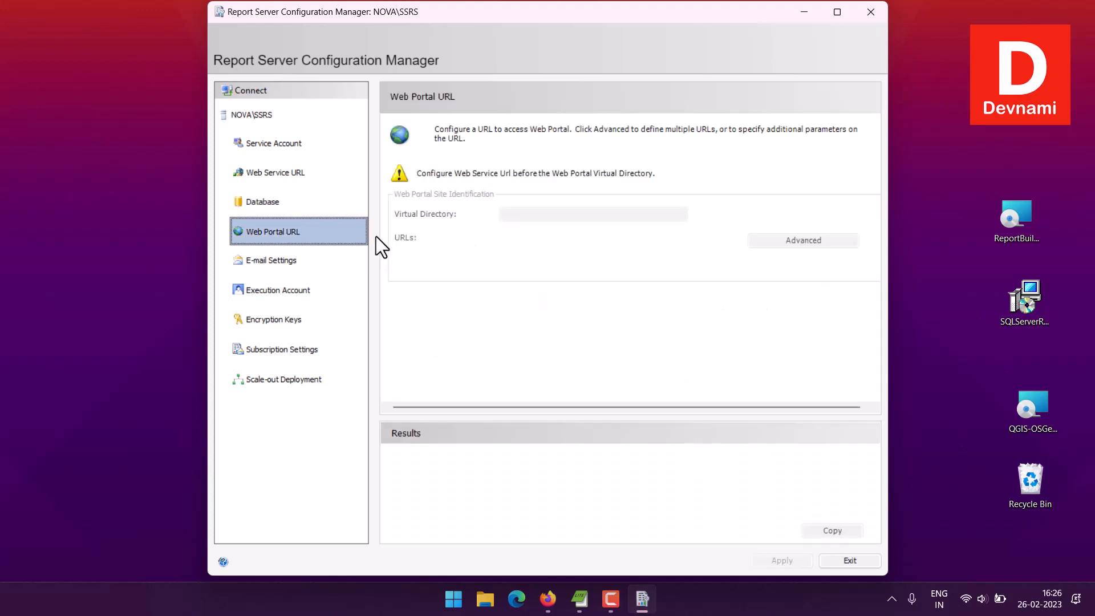
pyautogui.click(293, 261)
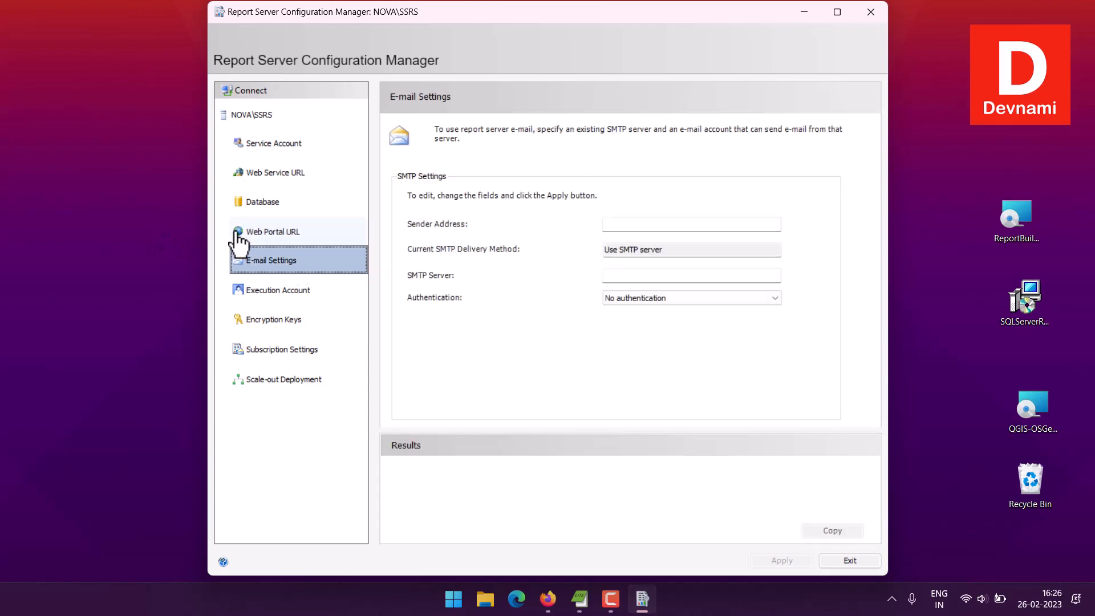
pyautogui.click(306, 298)
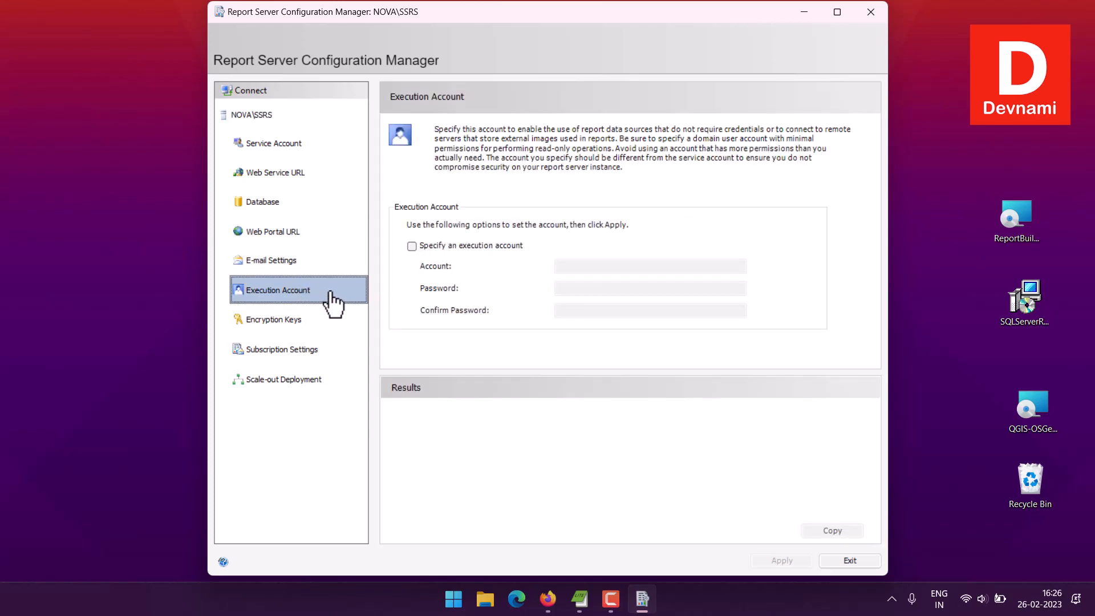
pyautogui.click(288, 323)
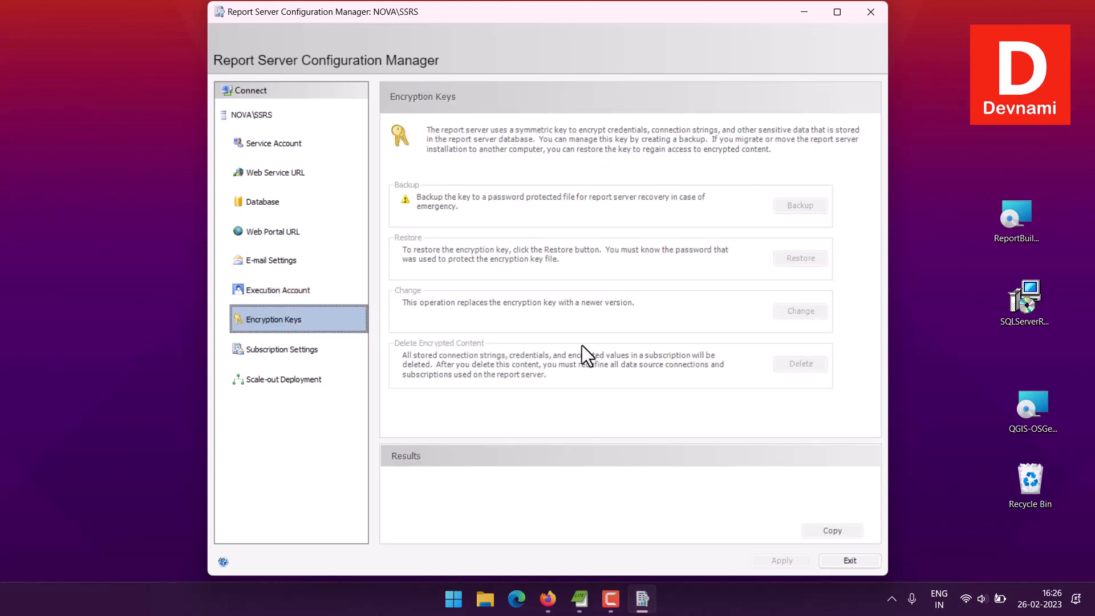
pyautogui.click(295, 349)
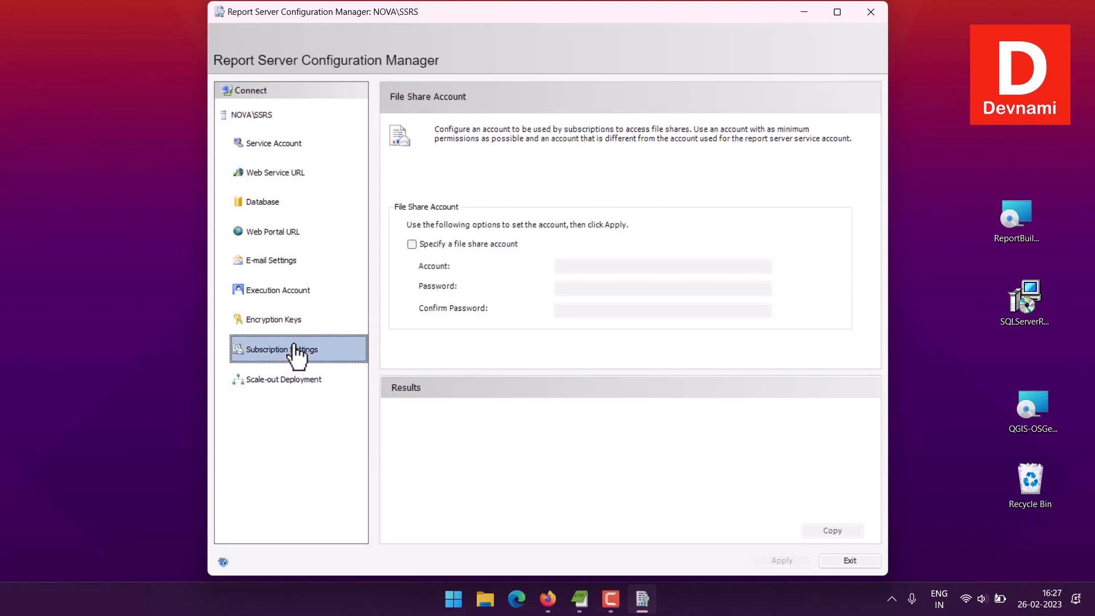
pyautogui.click(308, 379)
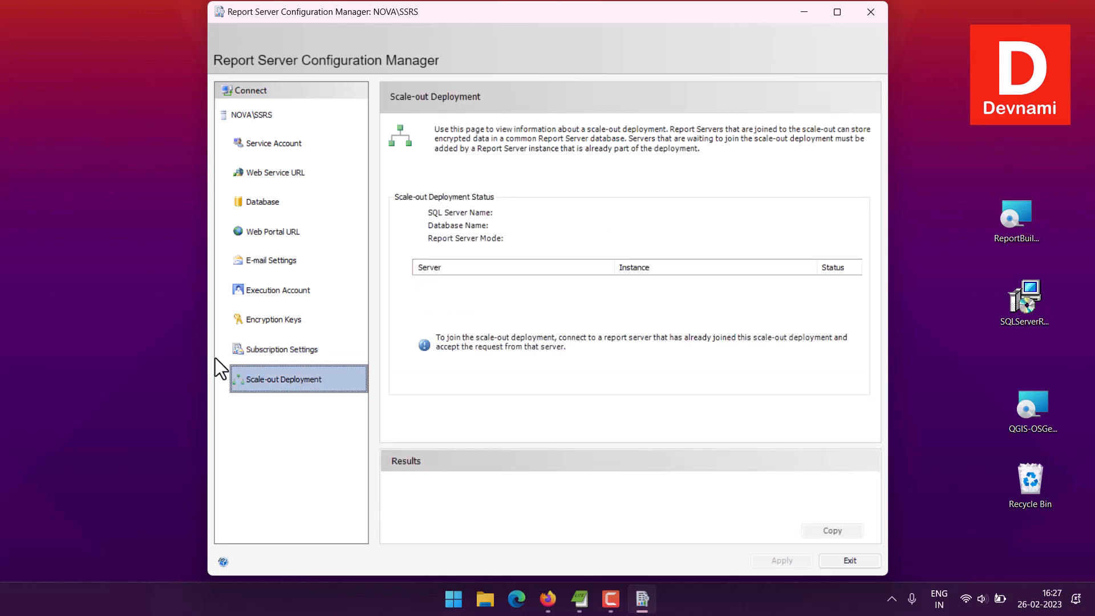
# Step: Reconnect to the SSRS report server instance on server NOVA
pyautogui.click(263, 91)
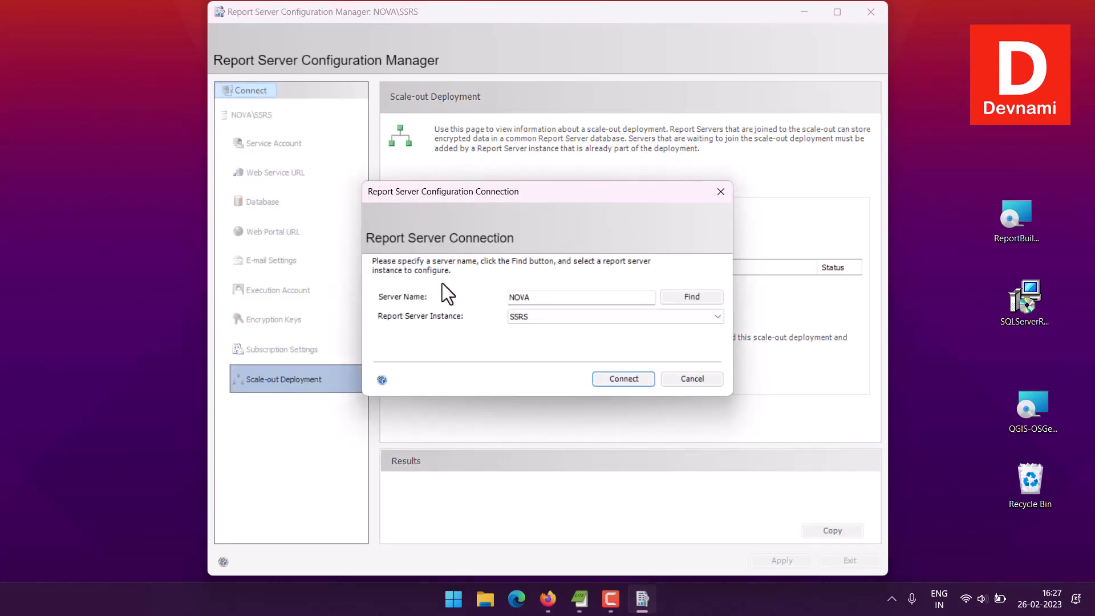
pyautogui.click(628, 298)
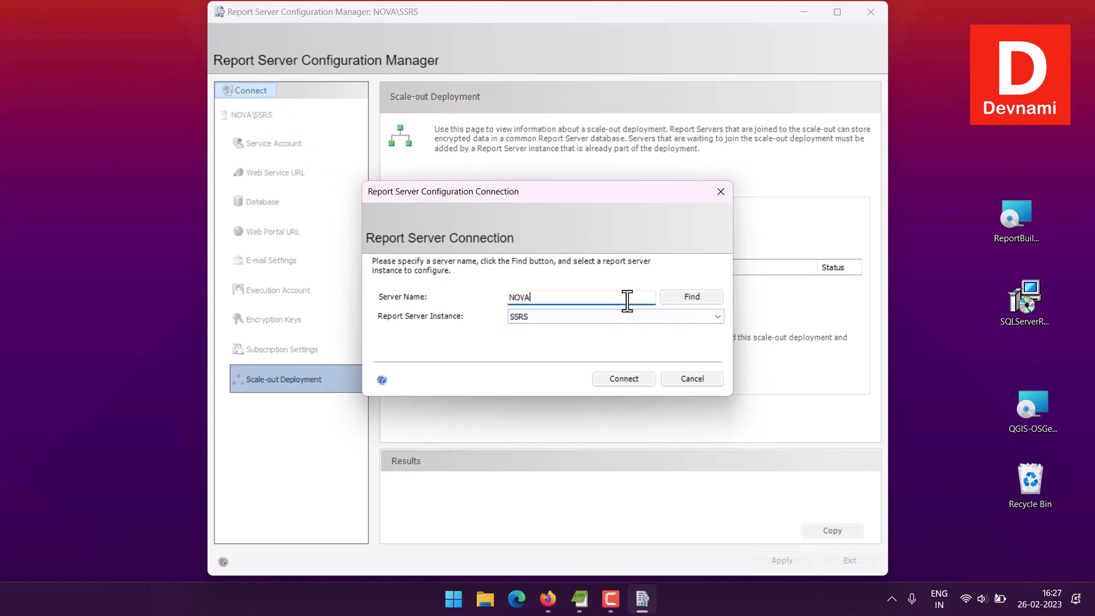
pyautogui.click(716, 319)
pyautogui.click(717, 318)
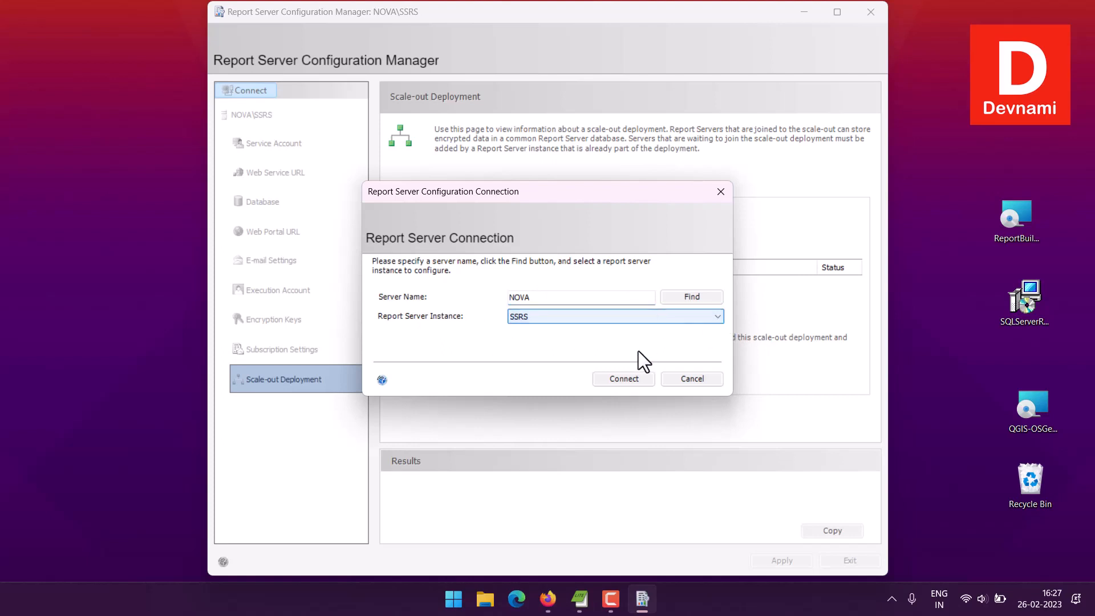
pyautogui.click(630, 378)
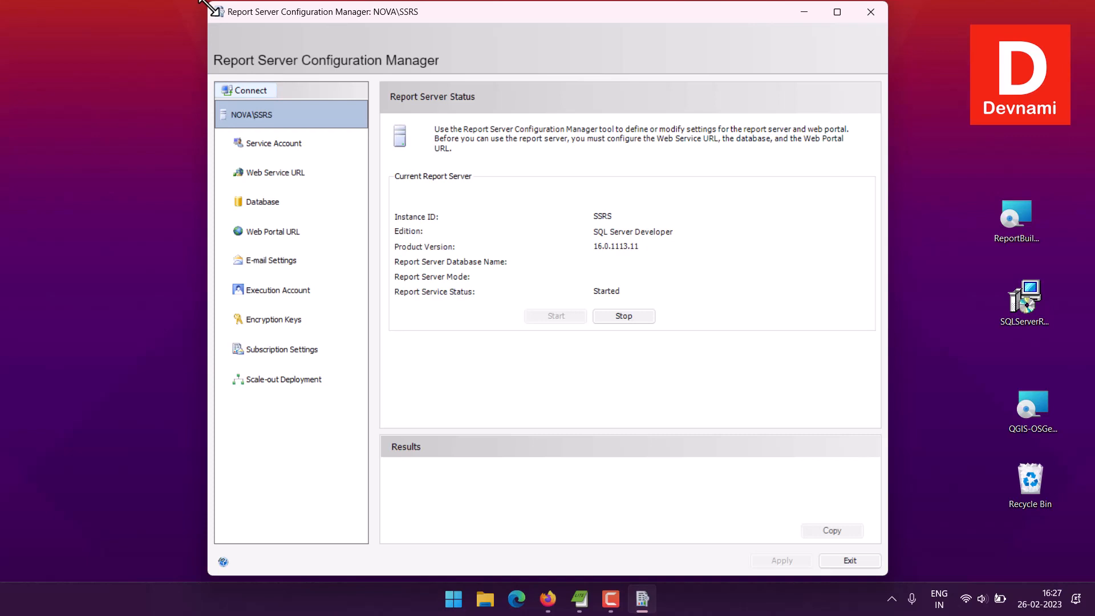
# Step: Exit Report Server Configuration Manager, move the ReportBuilder.msi icon to the middle of the desktop and launch the installer
pyautogui.click(858, 562)
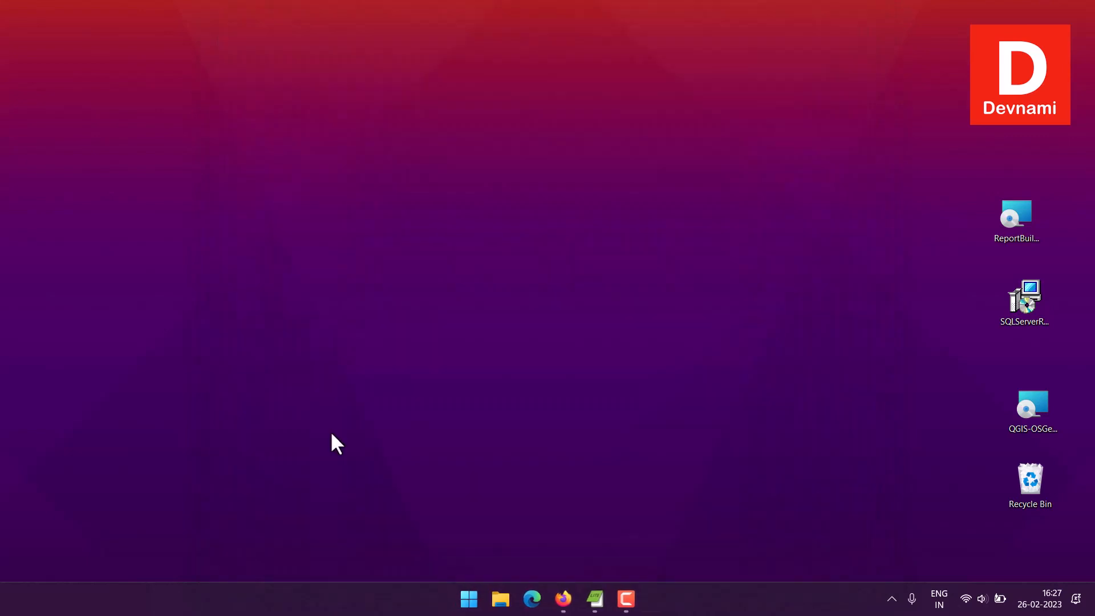
pyautogui.moveTo(1009, 214); pyautogui.dragTo(582, 249)
pyautogui.doubleClick(583, 252)
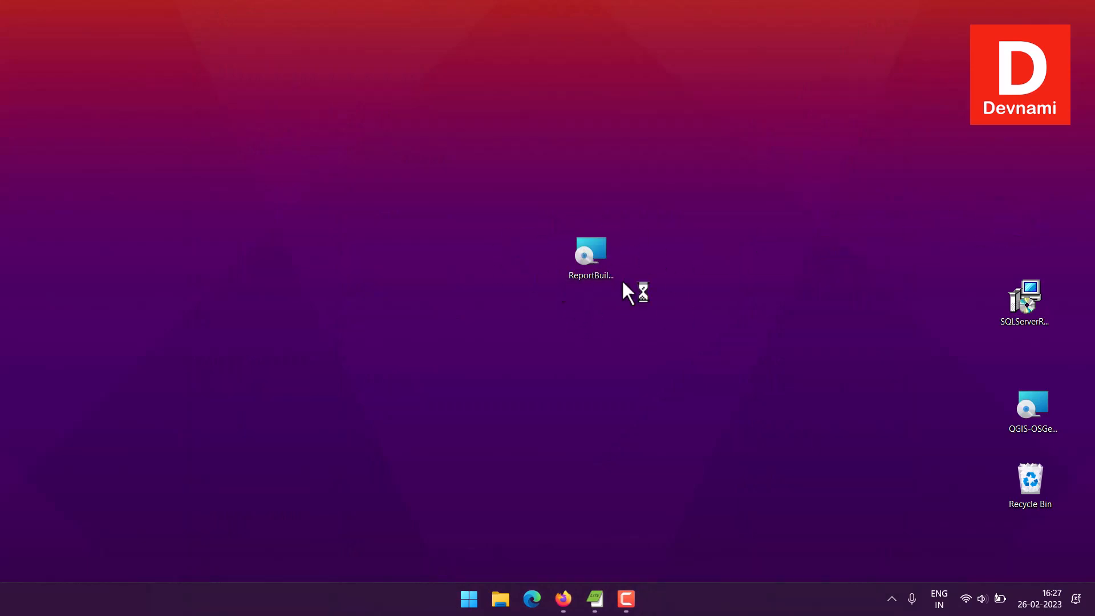
# Step: Switch to Firefox and open the Report Builder download page, linked under System requirements in the Install Microsoft Report Builder article, in a new tab
pyautogui.click(565, 598)
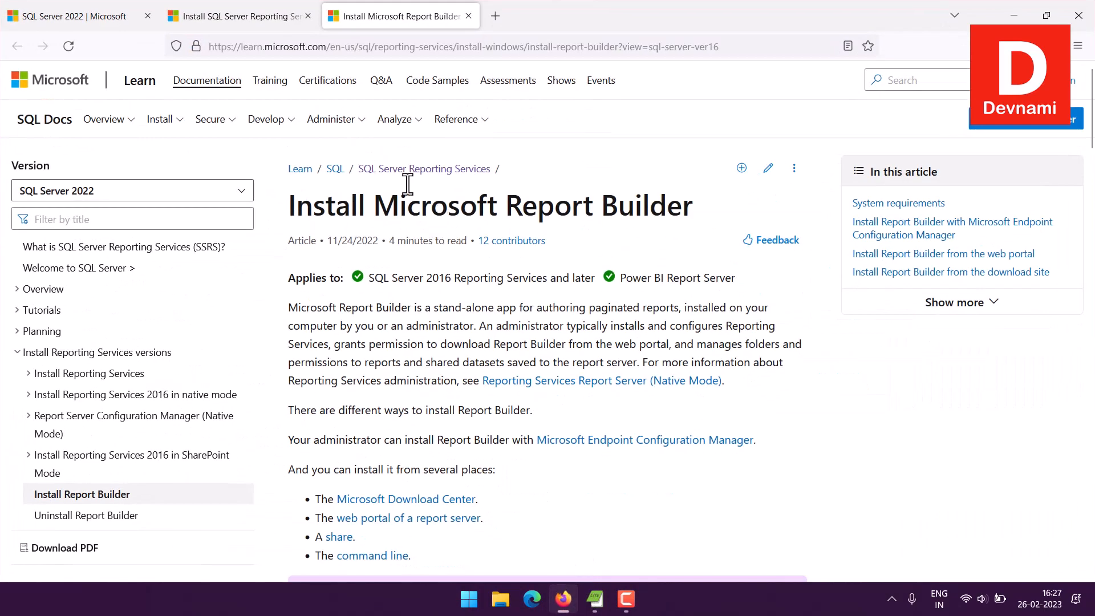
pyautogui.moveTo(585, 205); pyautogui.dragTo(689, 206)
pyautogui.click(689, 206)
pyautogui.moveTo(381, 196); pyautogui.dragTo(613, 193)
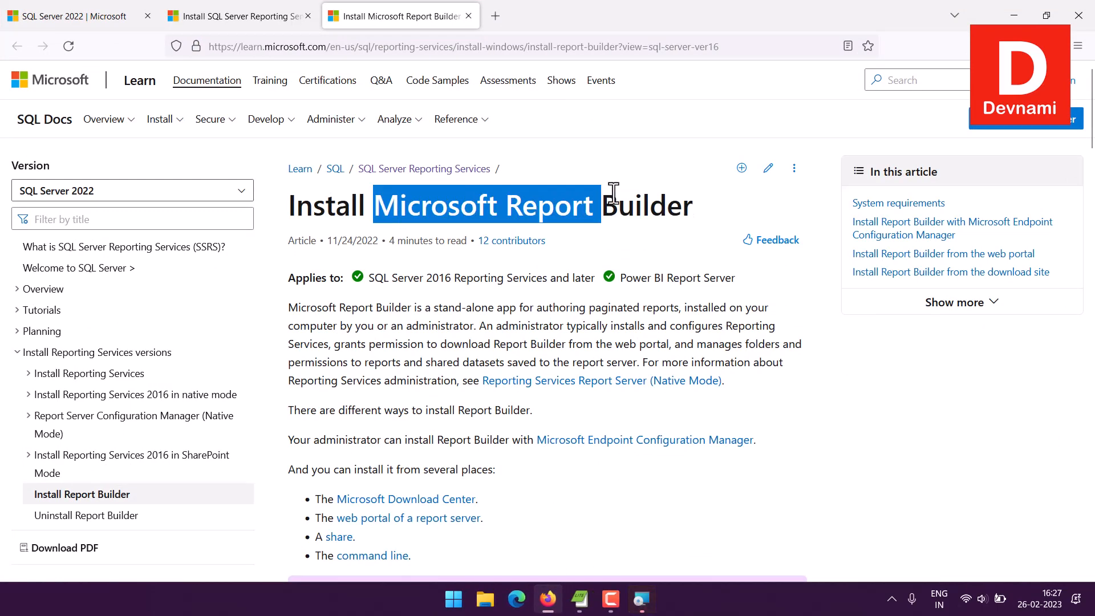
pyautogui.click(695, 207)
pyautogui.scroll(-2, 631, 211)
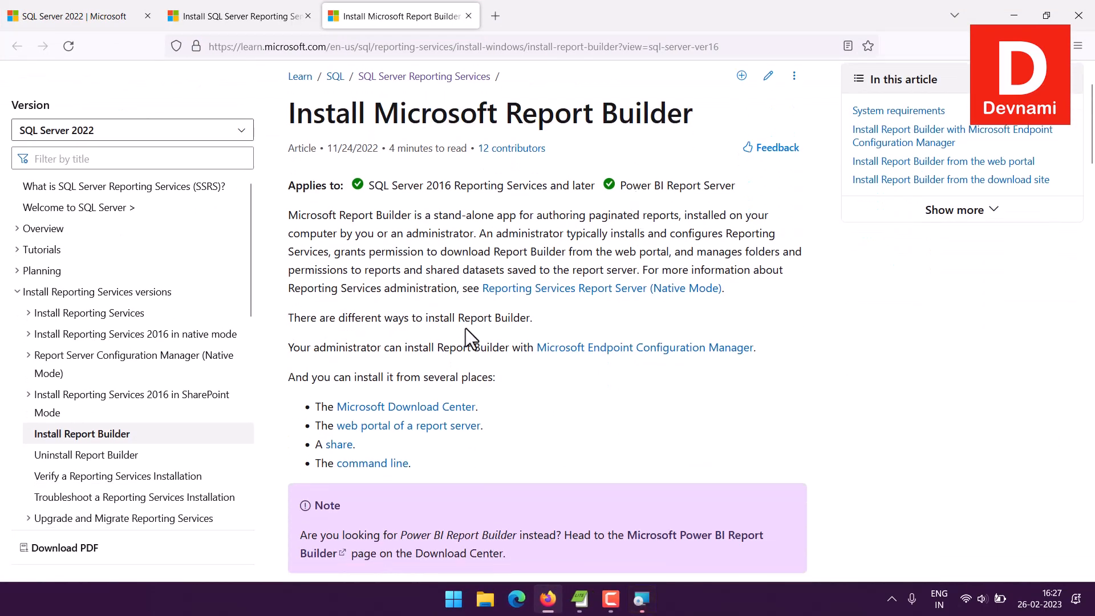
pyautogui.scroll(-5, 466, 329)
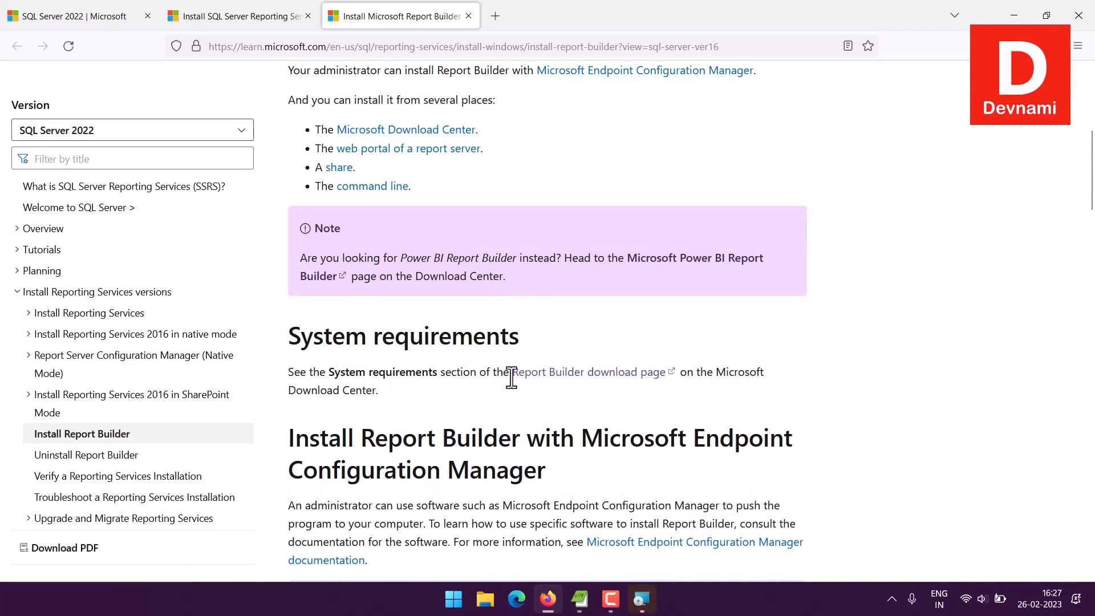
pyautogui.rightClick(567, 379)
pyautogui.click(577, 389)
# Step: Review the article's sections on installing Report Builder with Endpoint Configuration Manager, from the web portal, the download site and the command line
pyautogui.scroll(-6, 587, 355)
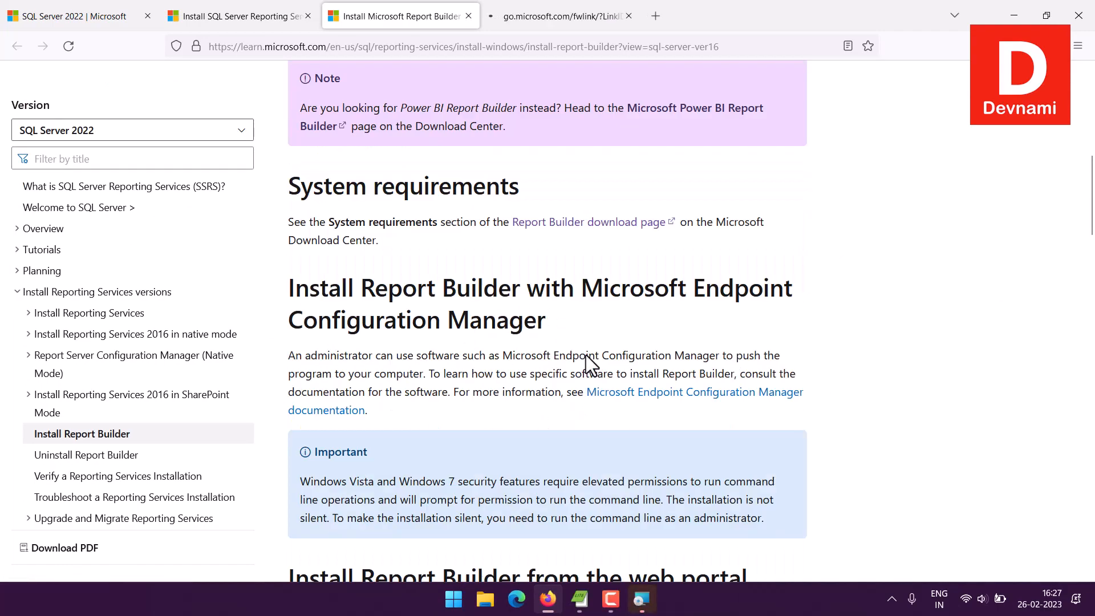
pyautogui.scroll(-5, 587, 355)
pyautogui.scroll(7, 587, 355)
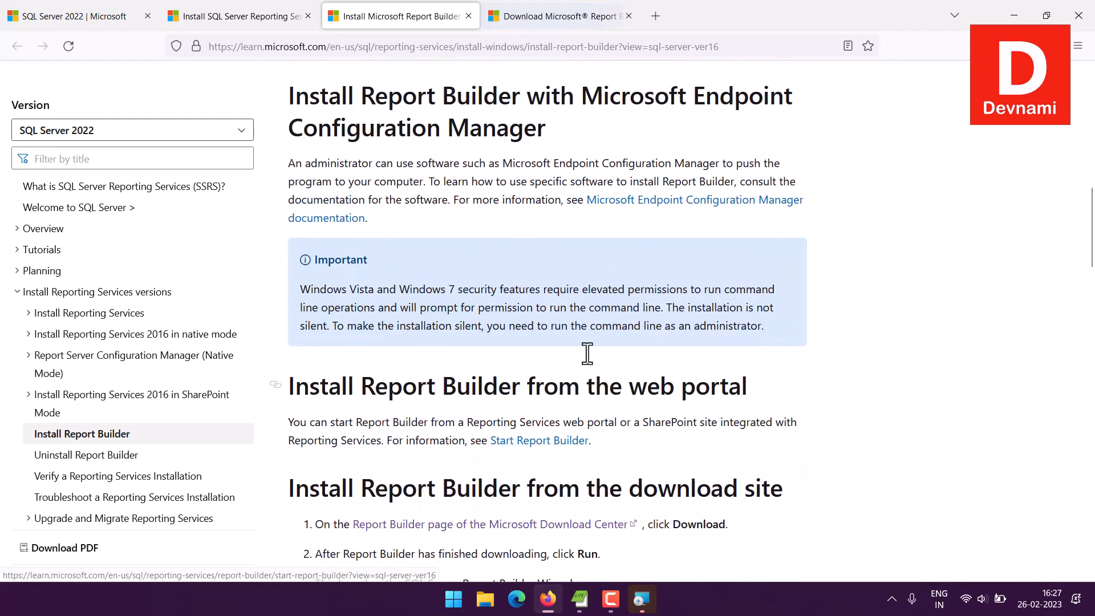
pyautogui.scroll(-3, 587, 355)
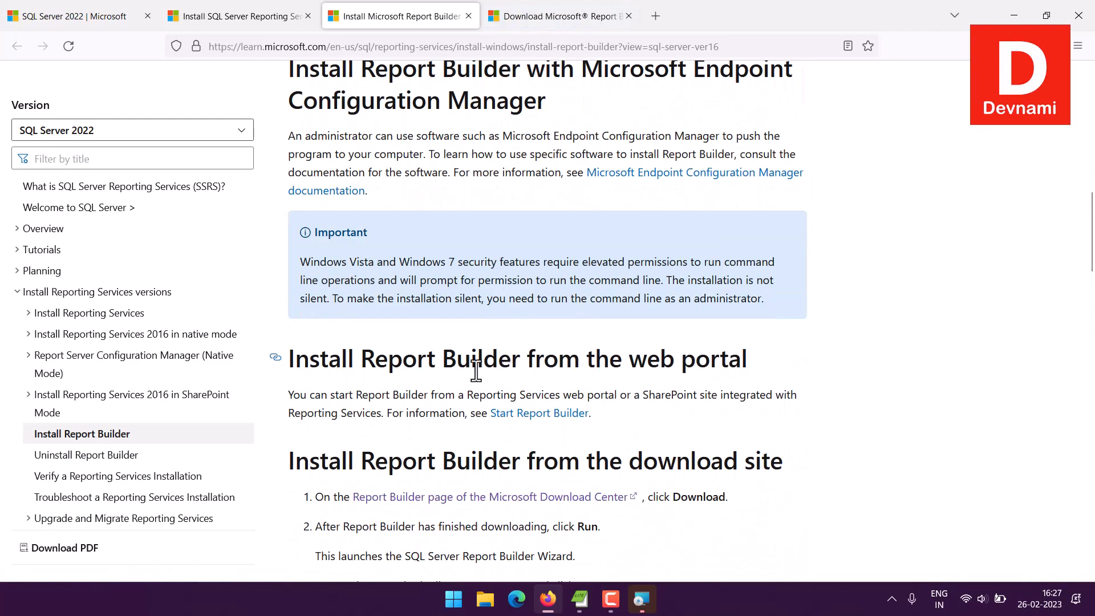
pyautogui.moveTo(474, 365); pyautogui.dragTo(511, 352)
pyautogui.click(511, 352)
pyautogui.moveTo(459, 469); pyautogui.dragTo(434, 460)
pyautogui.click(434, 460)
pyautogui.scroll(2, 430, 434)
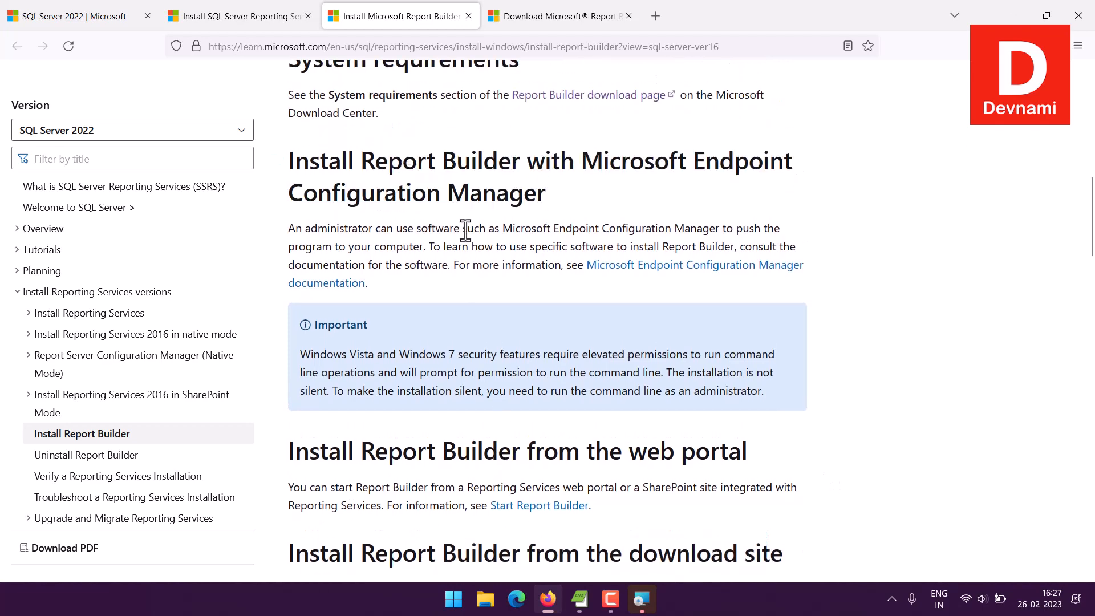
pyautogui.scroll(-10, 460, 226)
pyautogui.scroll(-8, 460, 226)
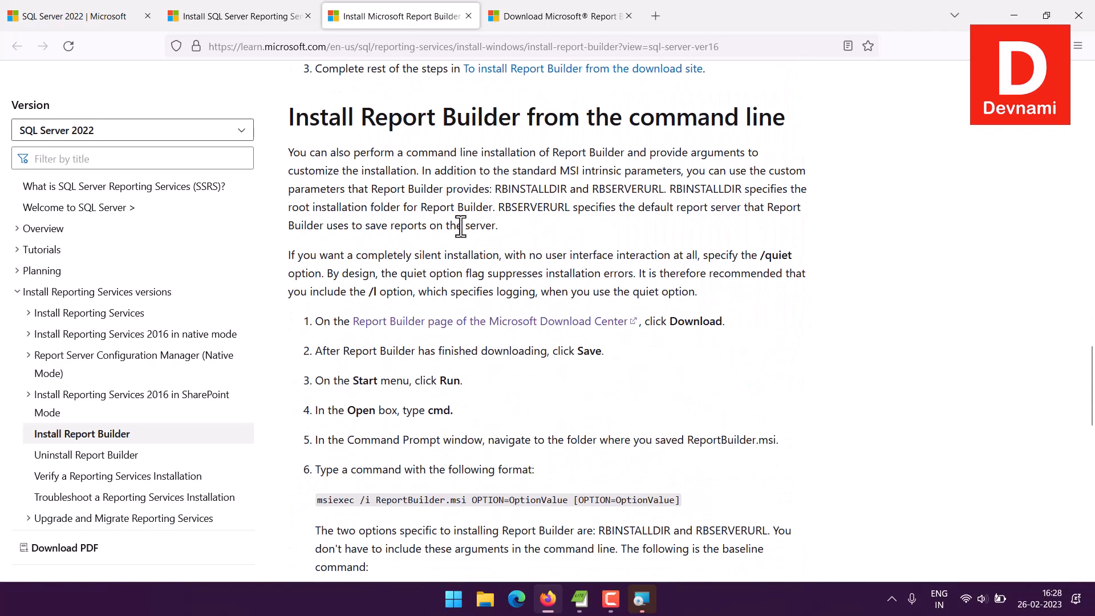
pyautogui.scroll(15, 460, 226)
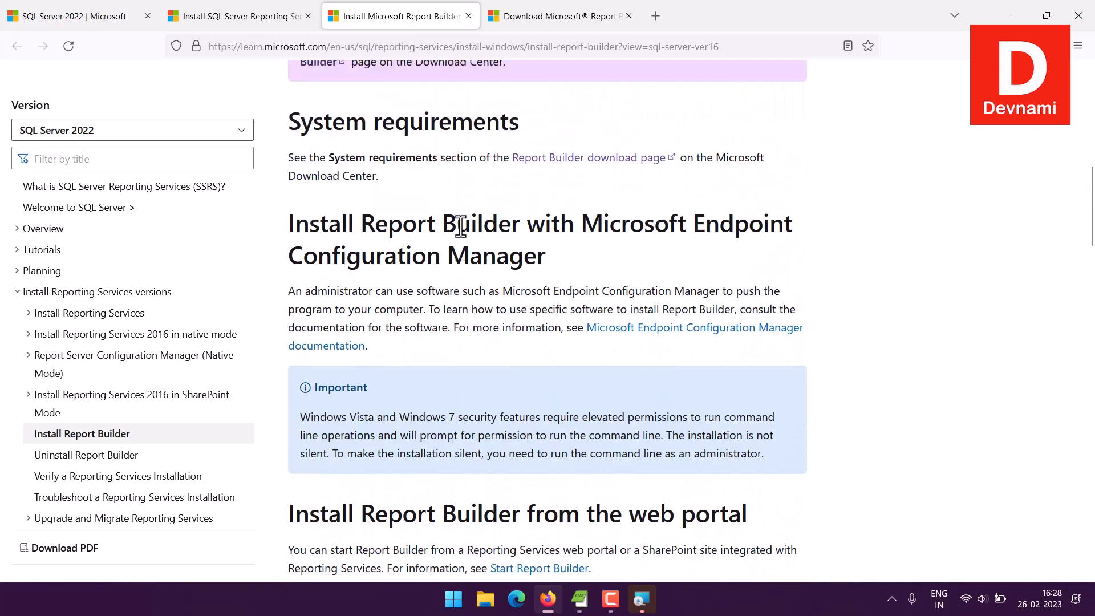
# Step: View the download option on the Microsoft Report Builder download page, and return to the Report Builder setup on the desktop
pyautogui.click(562, 26)
pyautogui.scroll(-6, 26, 429)
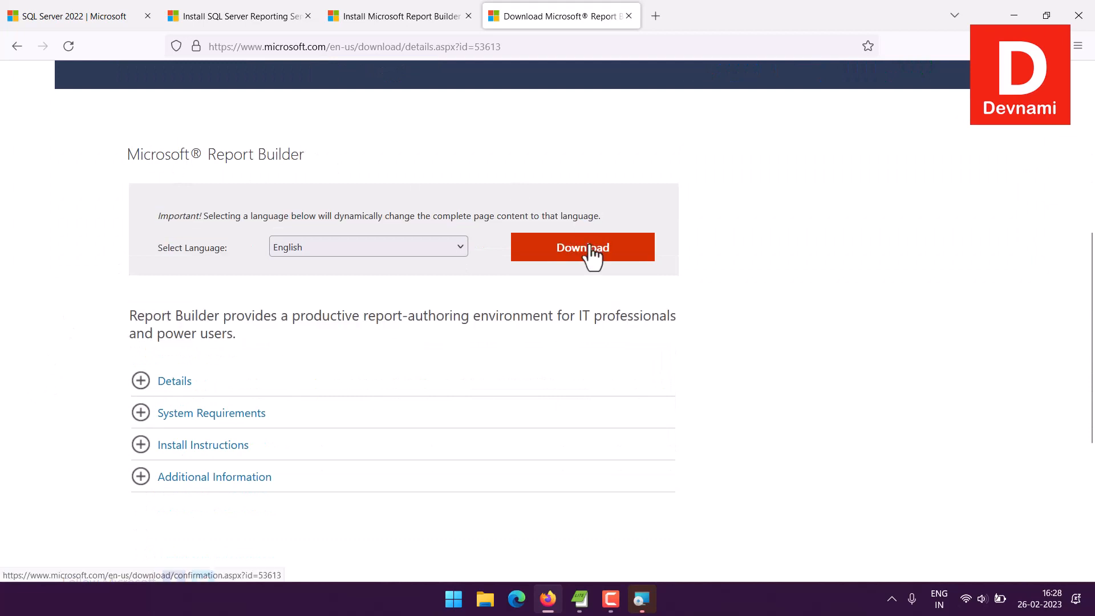
pyautogui.click(547, 599)
# Step: Proceed past the Report Builder setup's welcome page and accept the license terms
pyautogui.moveTo(524, 167); pyautogui.dragTo(502, 151)
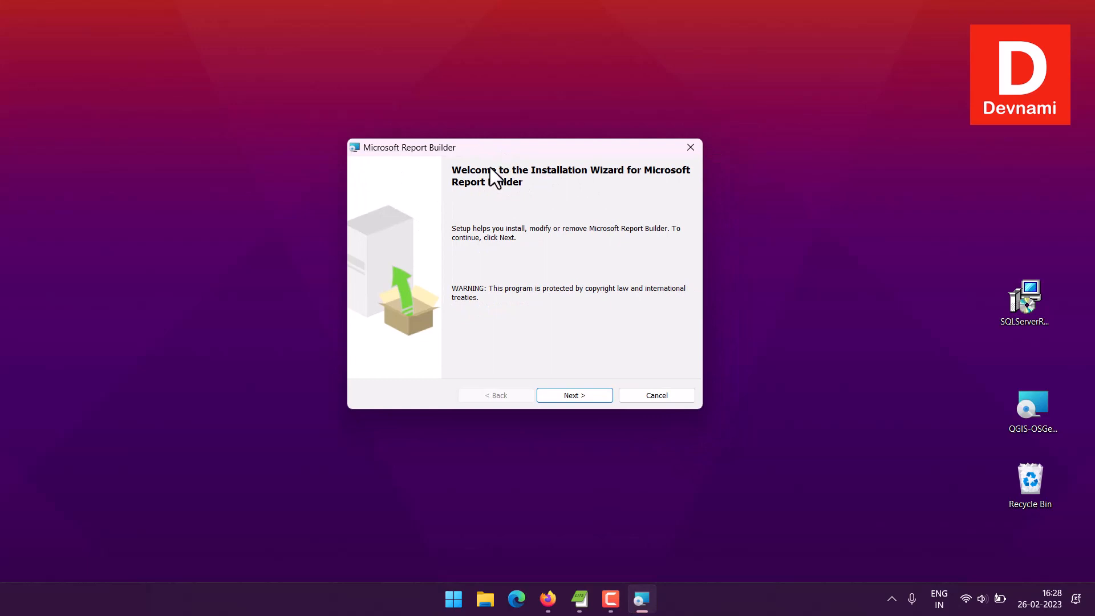
pyautogui.click(586, 395)
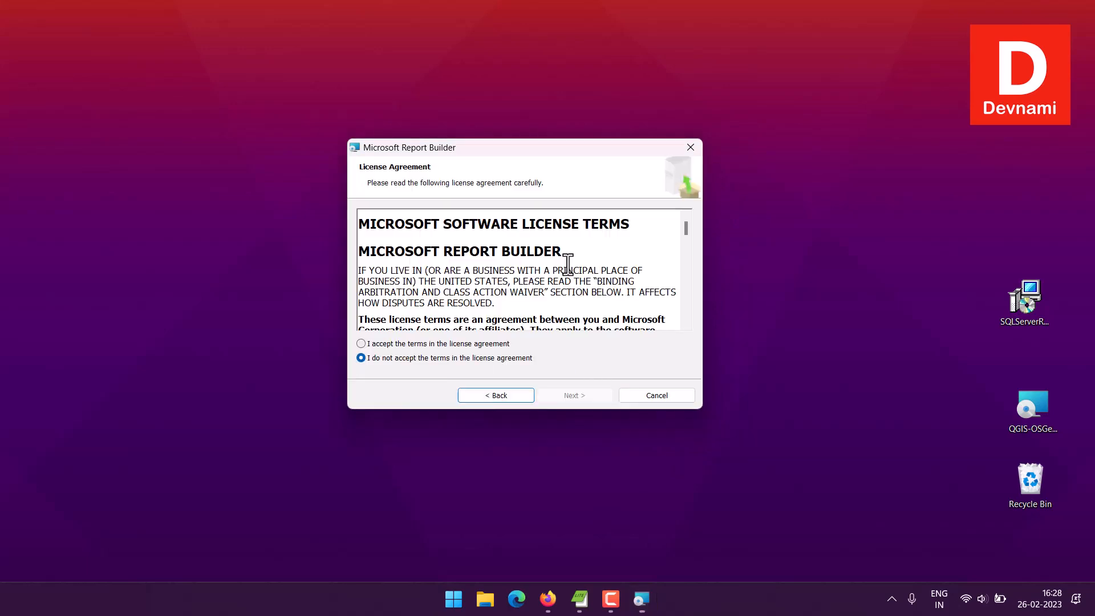
pyautogui.click(417, 344)
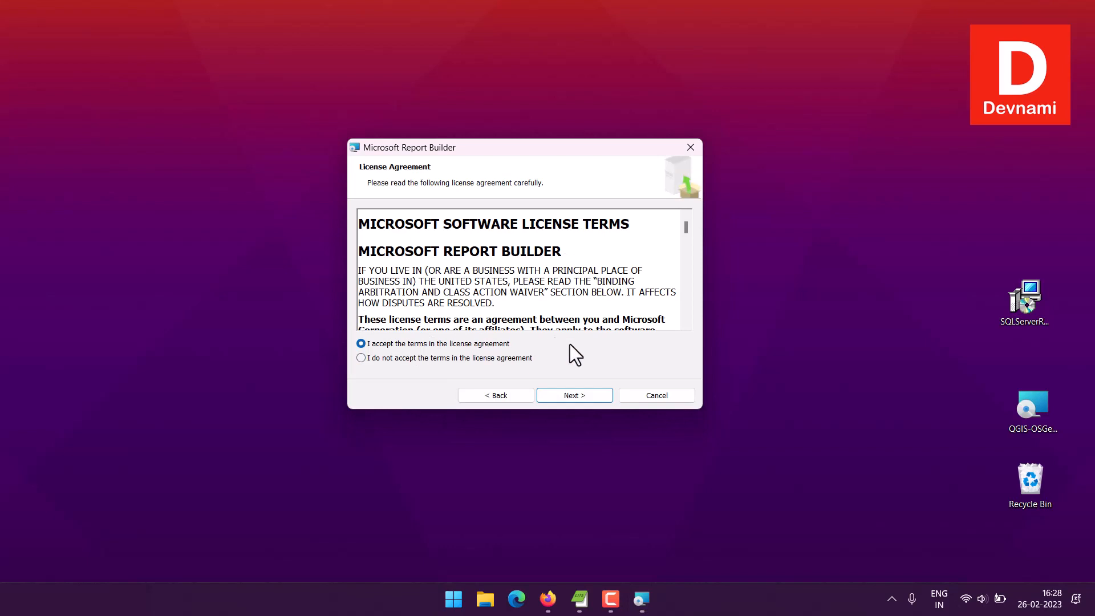
pyautogui.click(589, 398)
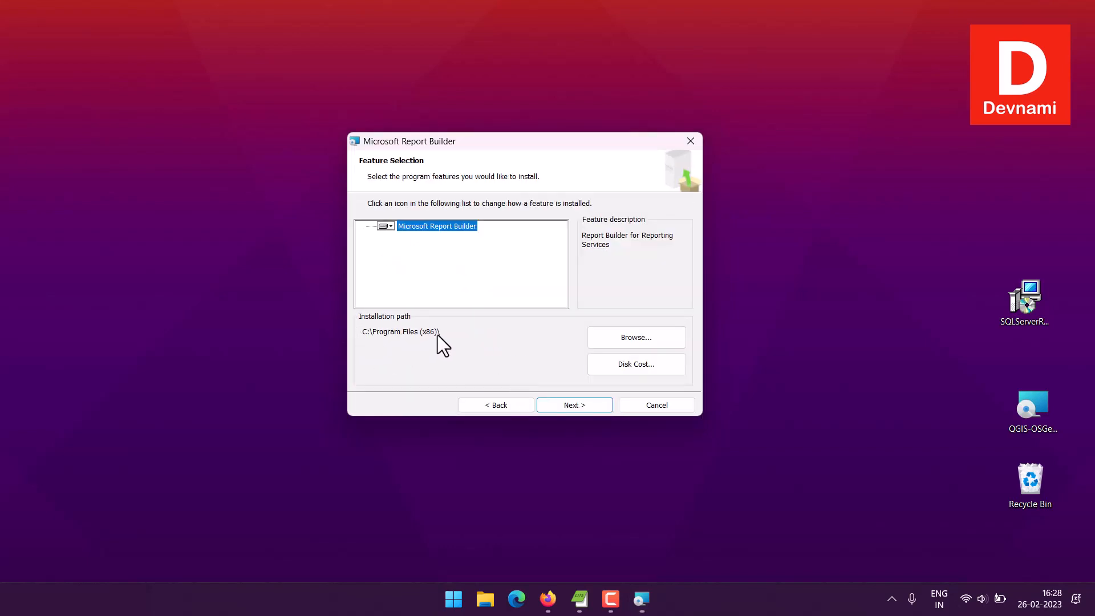
# Step: Install Microsoft Report Builder with the default feature and installation path, leaving the default target server URL empty, and finish the setup
pyautogui.click(565, 403)
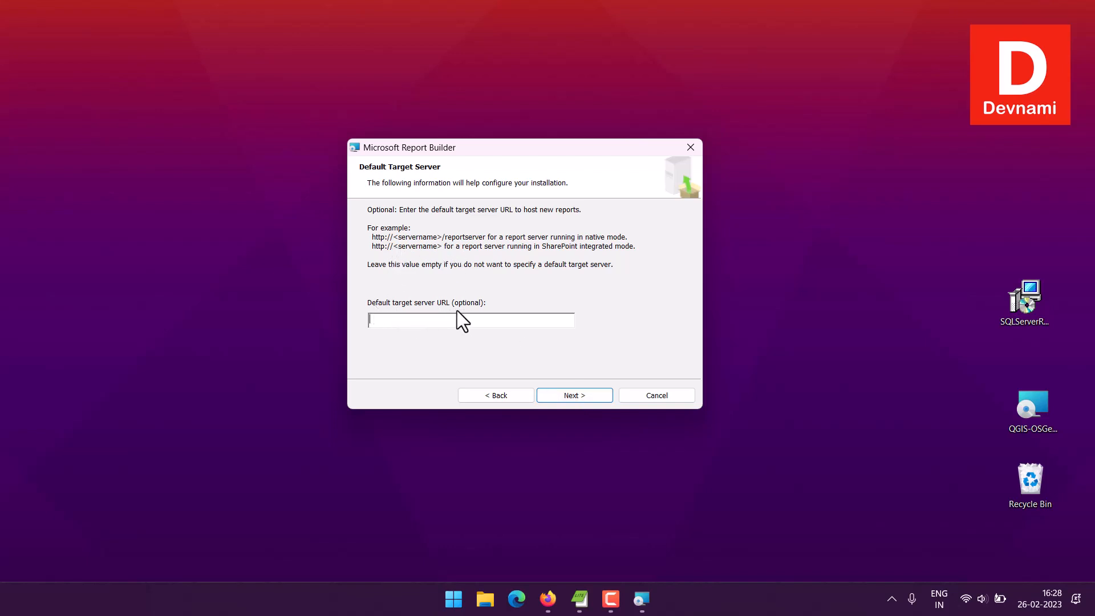
pyautogui.click(576, 394)
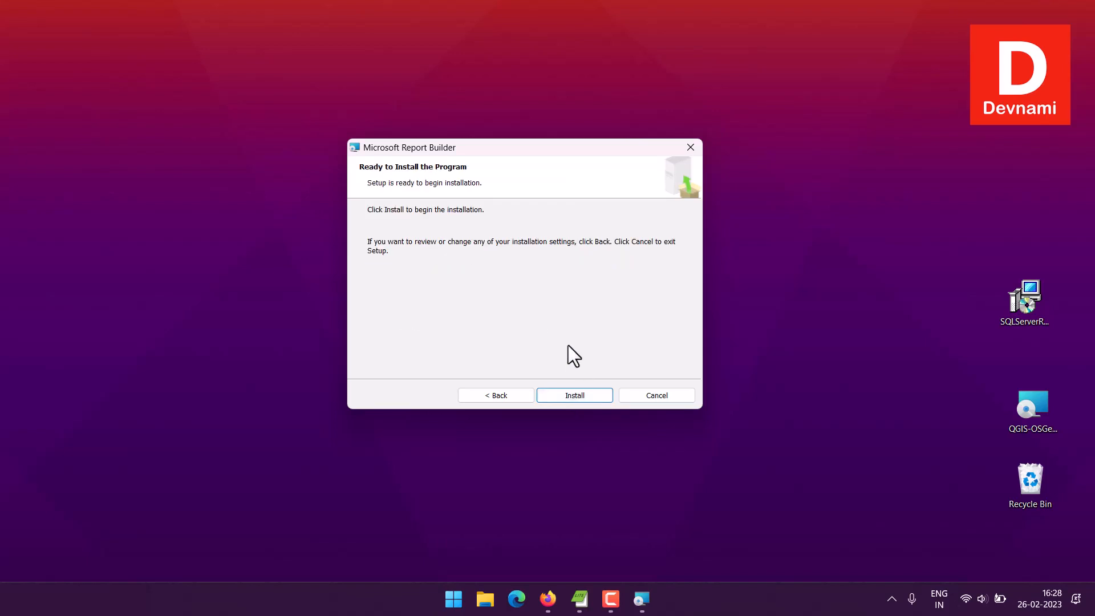
pyautogui.click(575, 395)
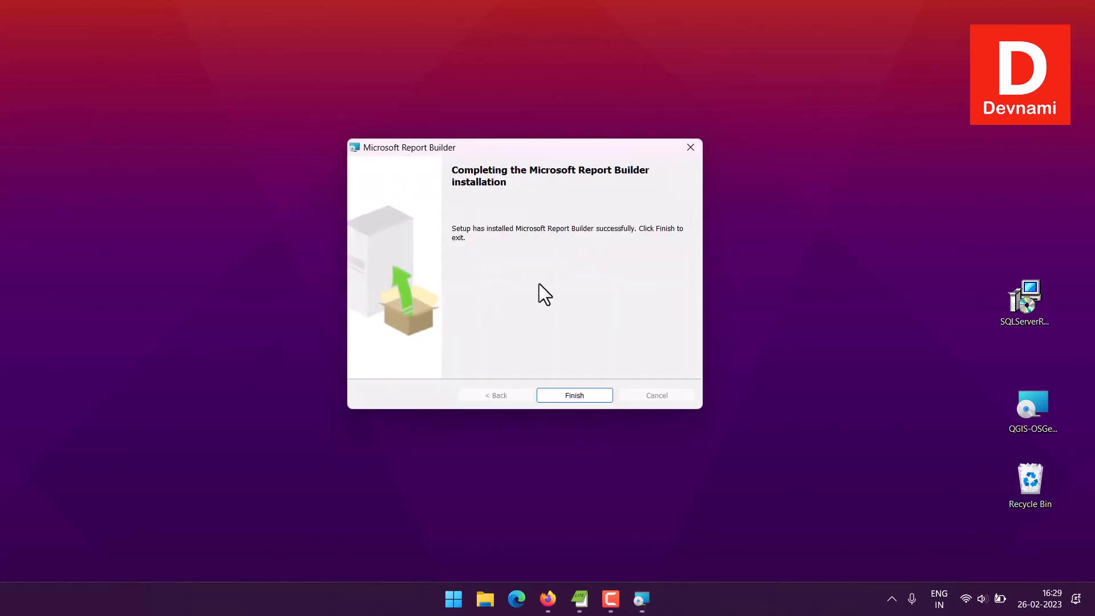
pyautogui.click(557, 395)
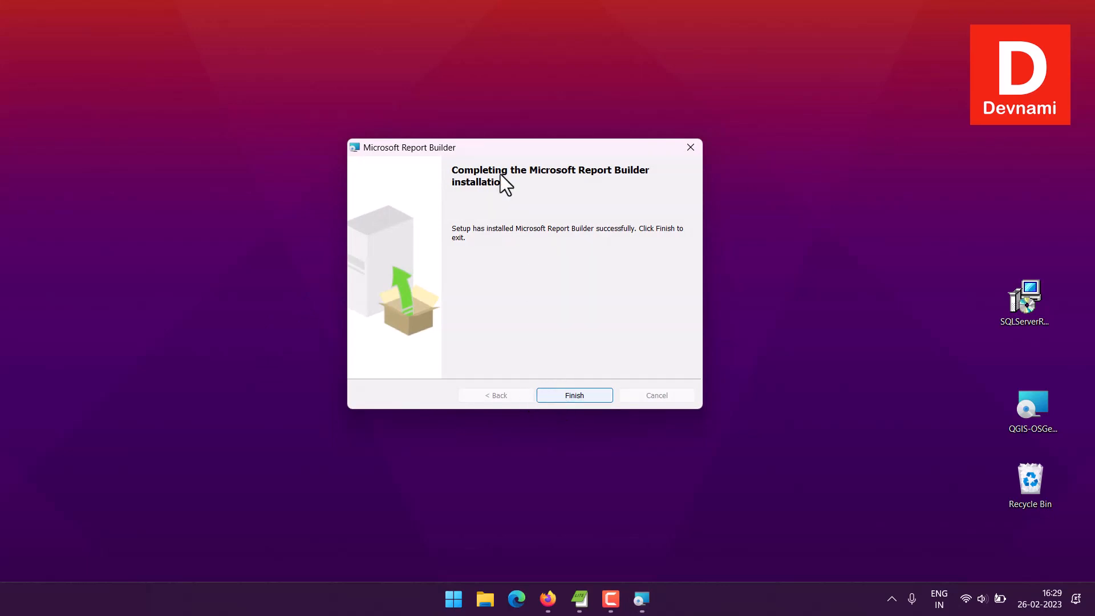
pyautogui.click(565, 400)
# Step: Move the ReportBuilder.msi installer on the desktop to the area above the SQL Server Reporting Services installer
pyautogui.moveTo(591, 254); pyautogui.dragTo(1035, 228)
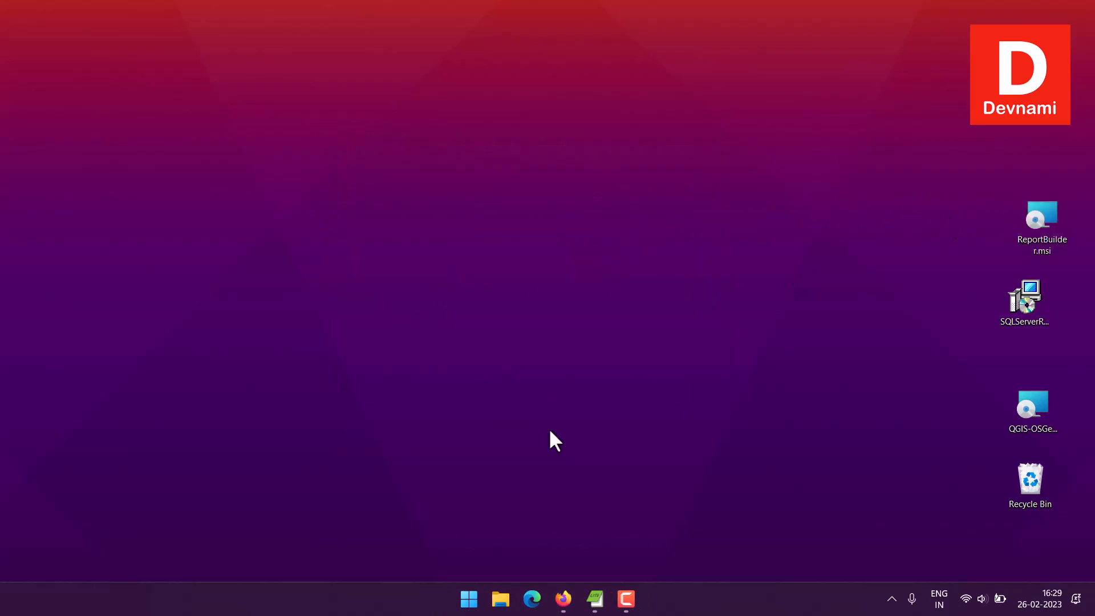
# Step: Look through the Microsoft SQL Server 2022 programs among the installed apps, and launch Report Builder from its Microsoft Report Builder folder
pyautogui.click(471, 599)
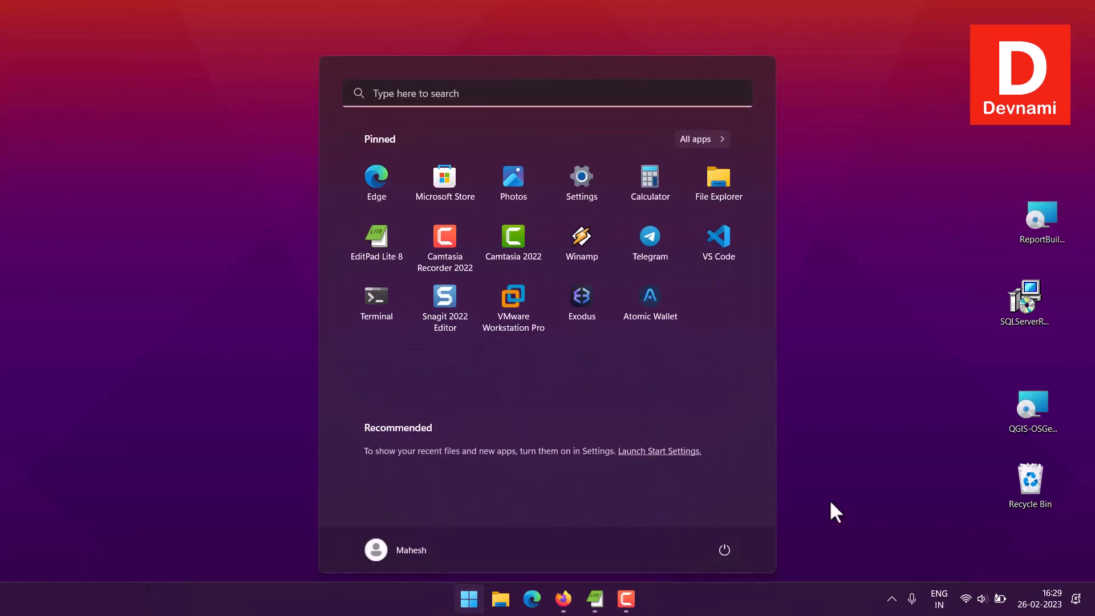
pyautogui.click(699, 140)
pyautogui.scroll(-10, 599, 274)
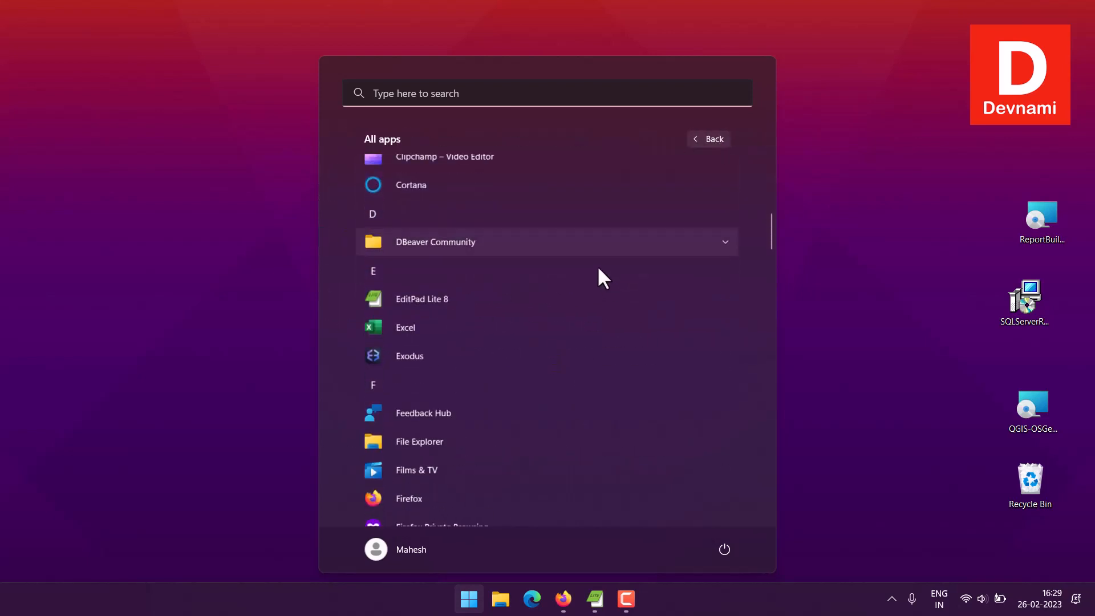
pyautogui.scroll(-7, 596, 299)
pyautogui.scroll(3, 597, 300)
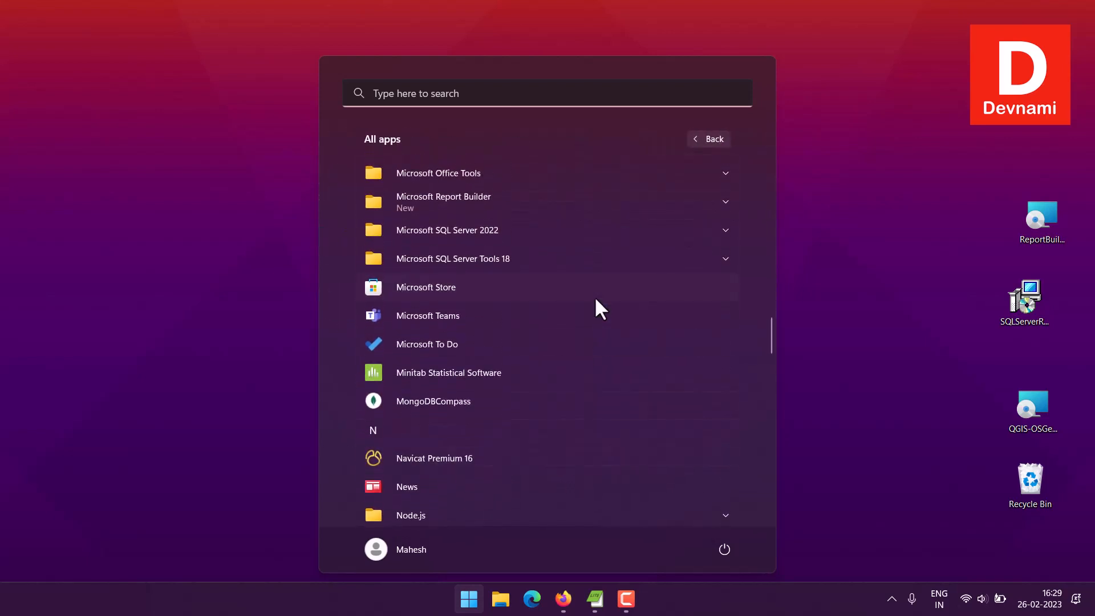
pyautogui.click(474, 228)
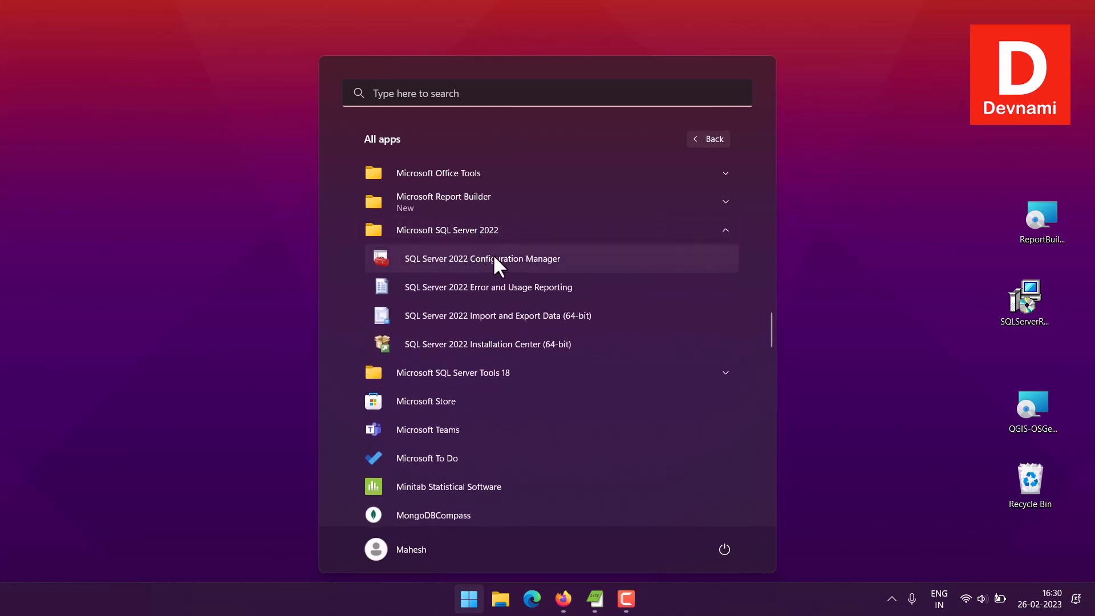
pyautogui.scroll(2, 453, 200)
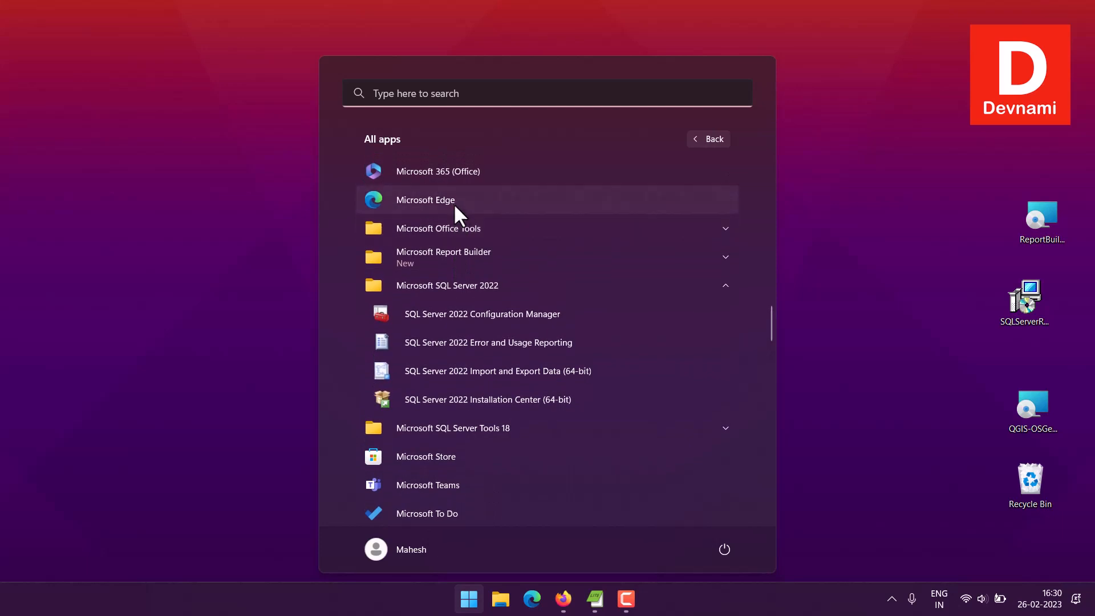
pyautogui.click(471, 258)
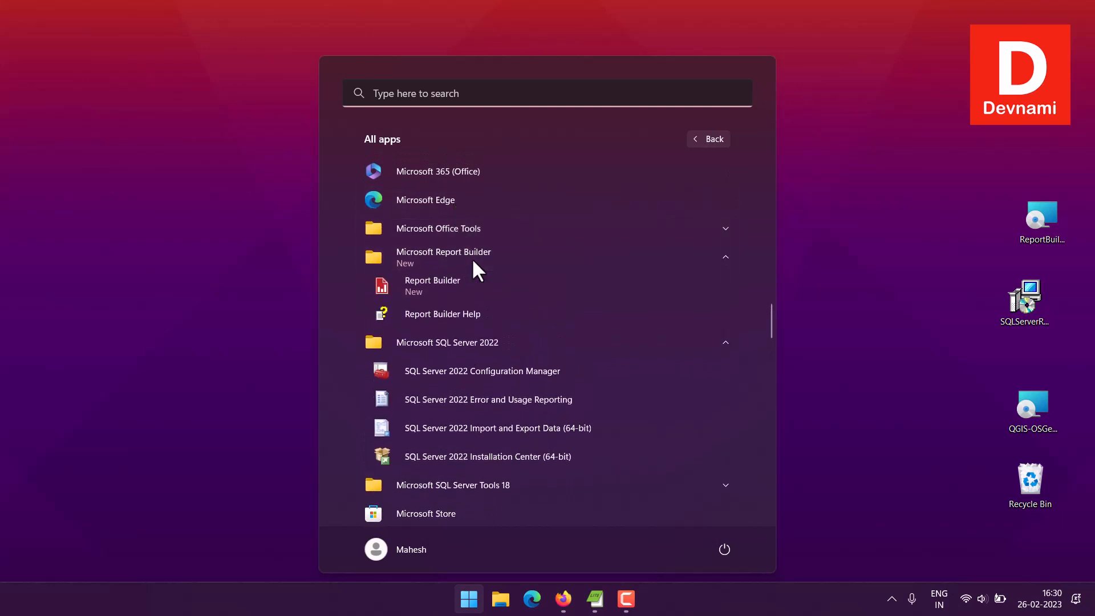
pyautogui.click(464, 285)
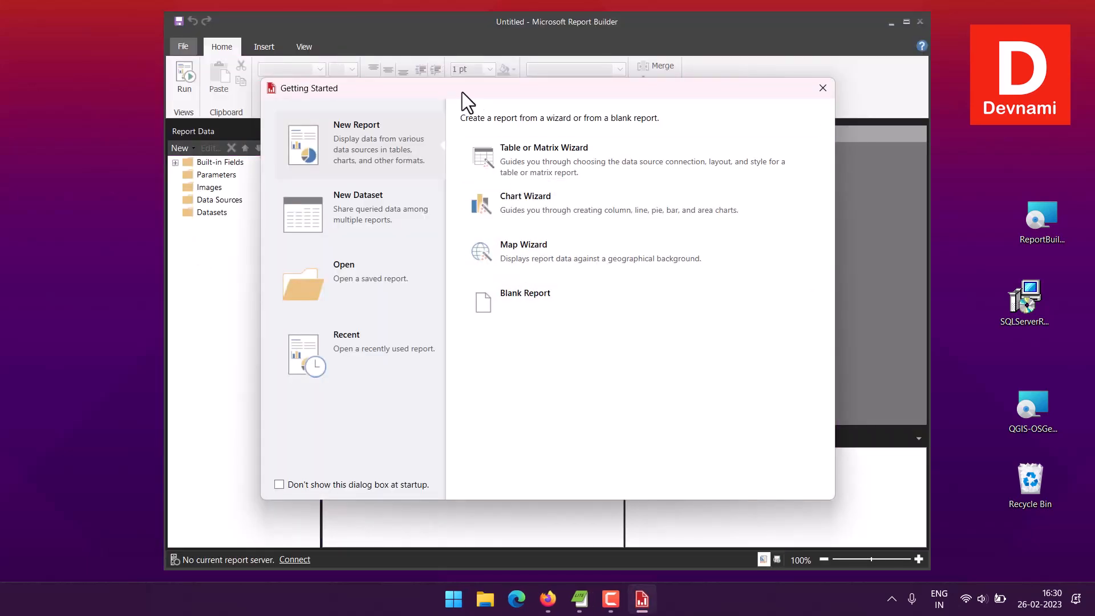
# Step: Create a new blank report from the Getting Started dialog
pyautogui.moveTo(463, 92)
pyautogui.mouseDown()
pyautogui.moveTo(670, 101)
pyautogui.moveTo(789, 149)
pyautogui.moveTo(405, 109)
pyautogui.moveTo(462, 108)
pyautogui.moveTo(433, 105)
pyautogui.mouseUp()
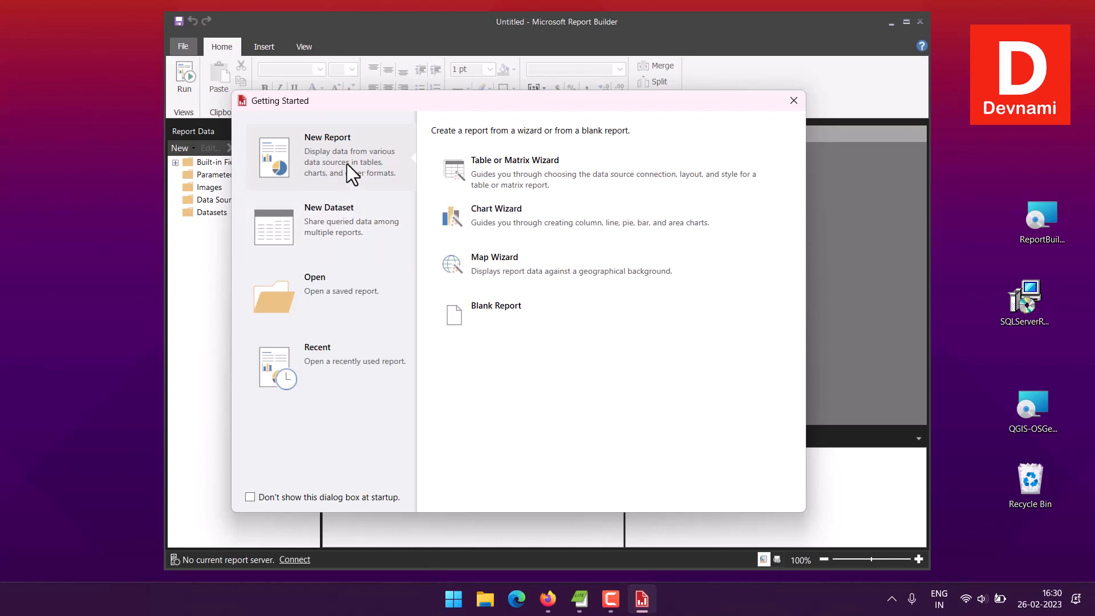
pyautogui.click(510, 309)
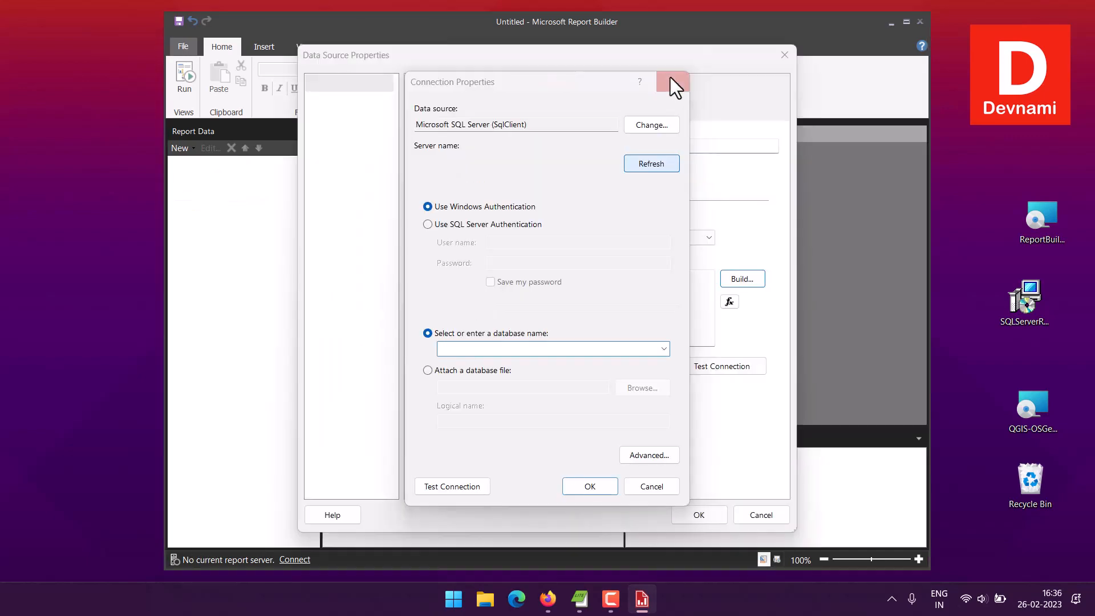
# Step: Cancel the open connection and data source dialogs, and view the embedded connection options for a new data source without adding it
pyautogui.click(670, 77)
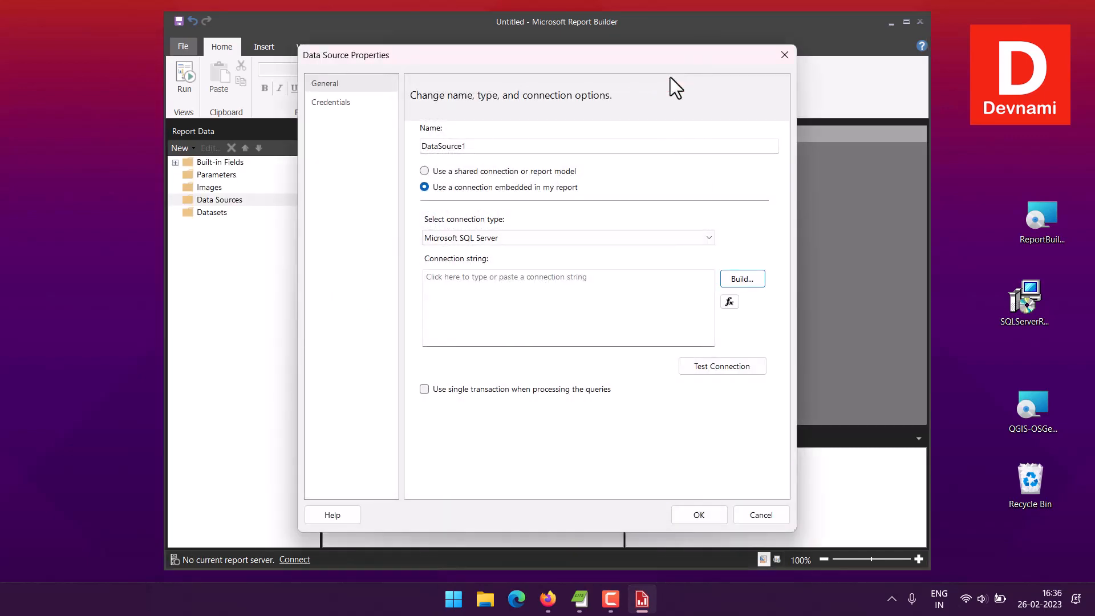
pyautogui.click(751, 514)
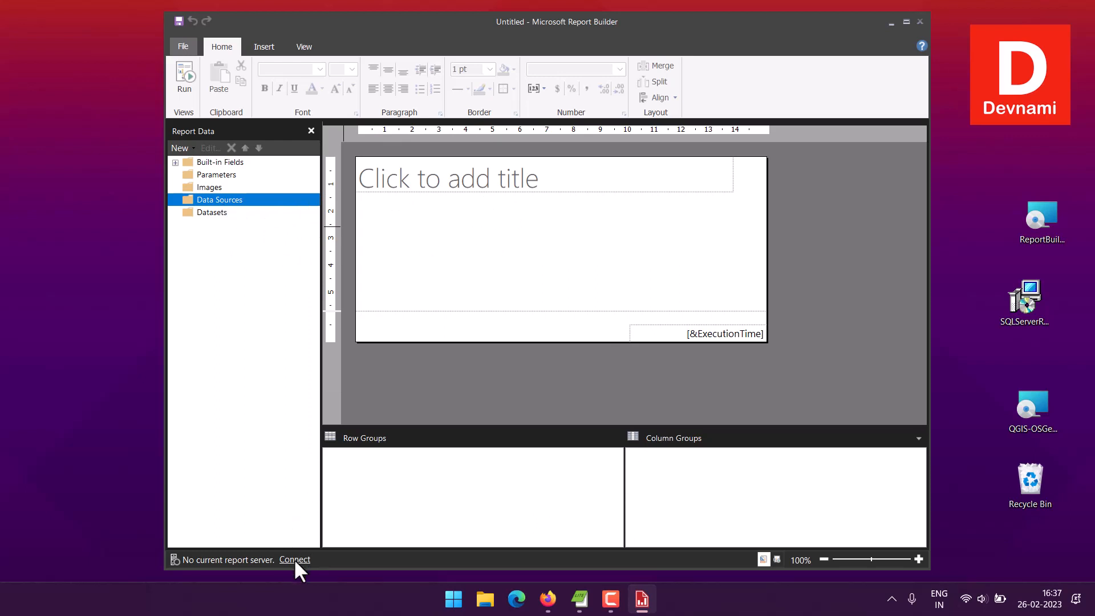
pyautogui.rightClick(231, 201)
pyautogui.click(259, 209)
pyautogui.click(484, 187)
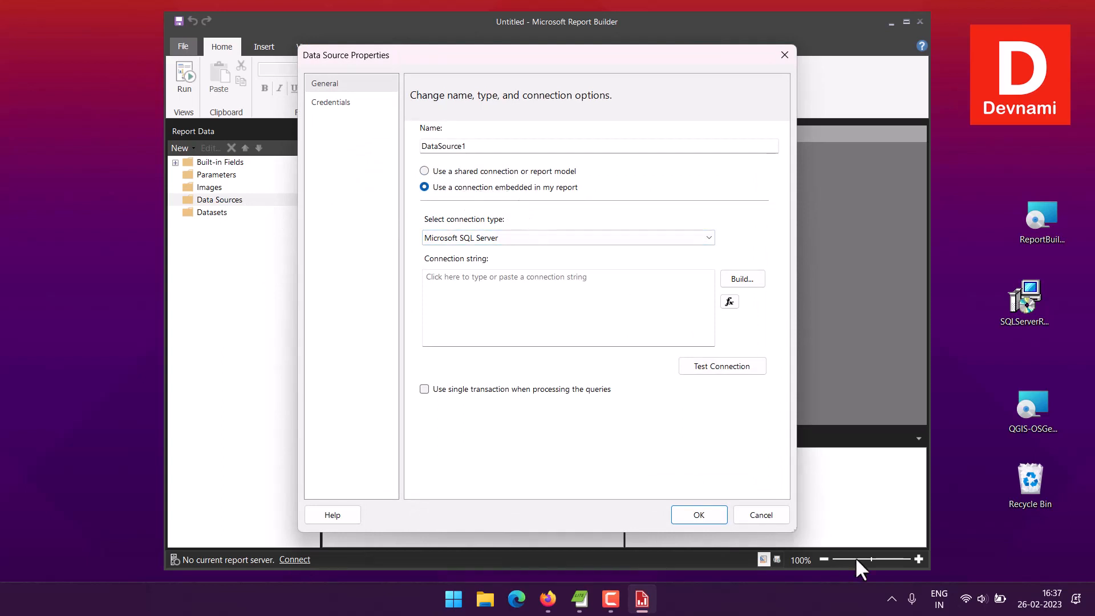
pyautogui.click(785, 55)
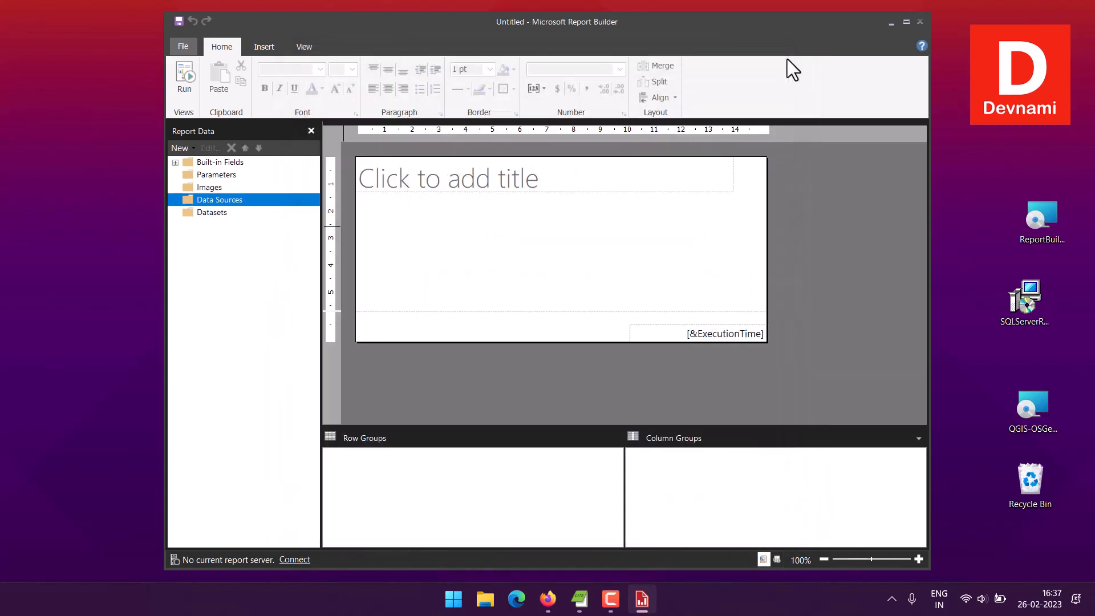
# Step: View the properties offered for a new dataset and close them without adding the dataset
pyautogui.rightClick(203, 212)
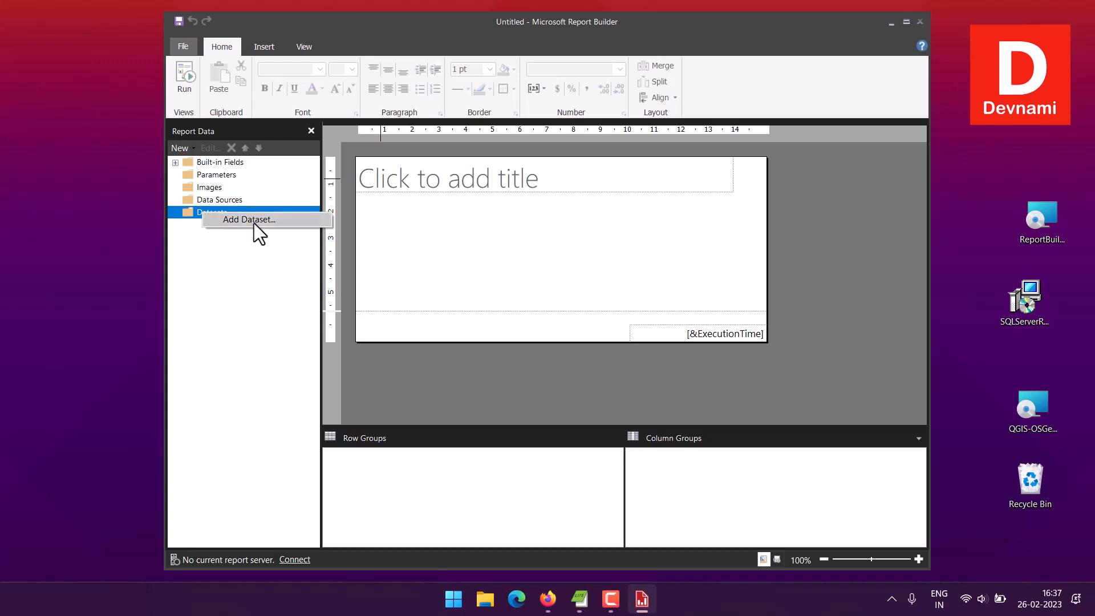
pyautogui.click(254, 223)
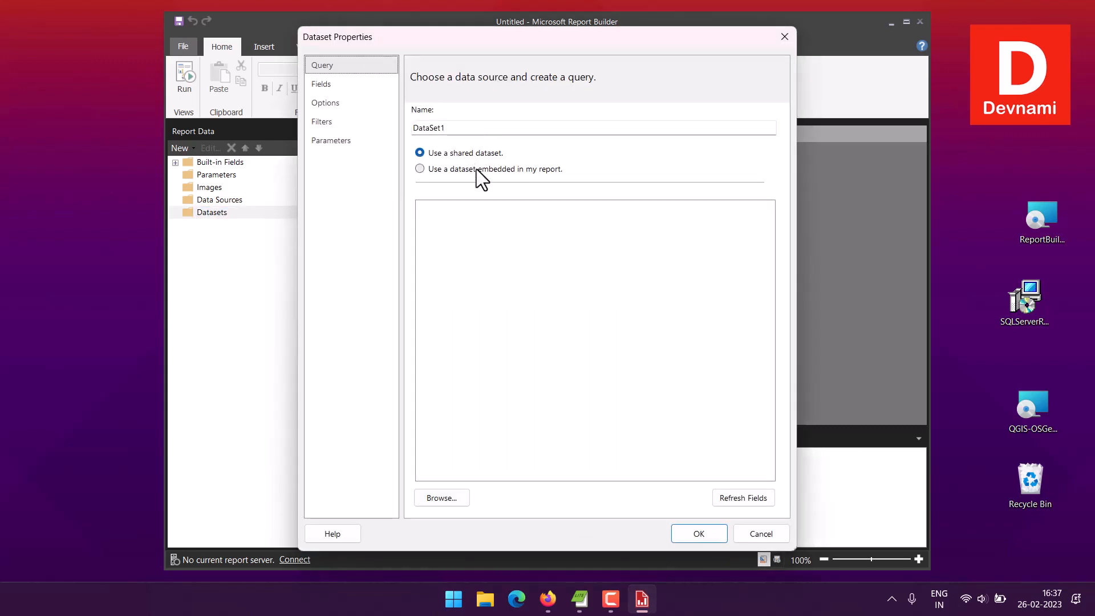
pyautogui.click(785, 37)
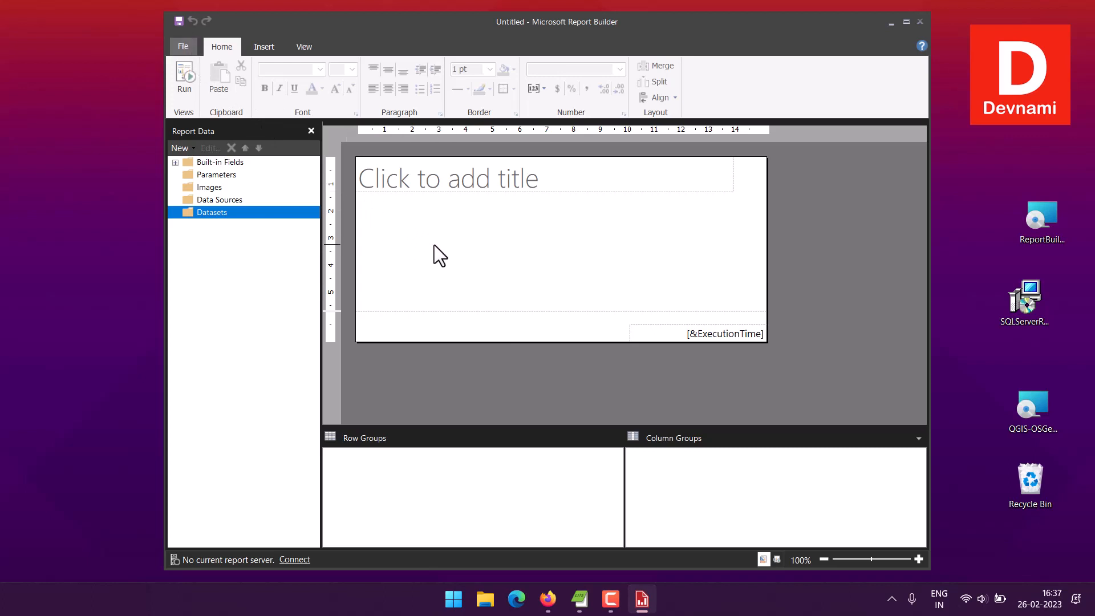
# Step: Run the blank report as a preview, view the available file commands, and return to the report design
pyautogui.click(190, 80)
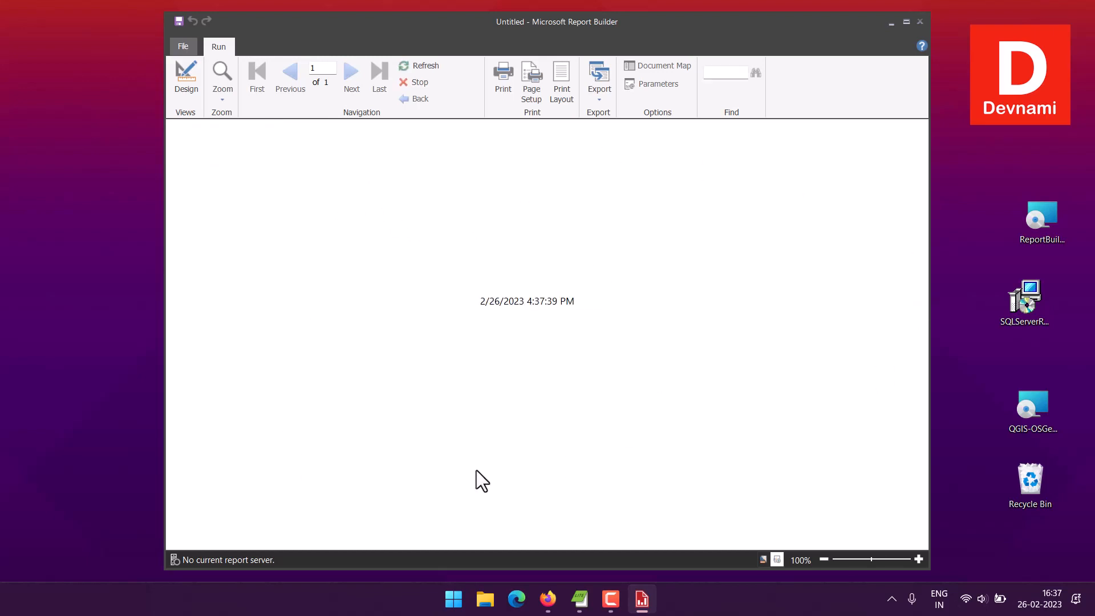
pyautogui.click(183, 46)
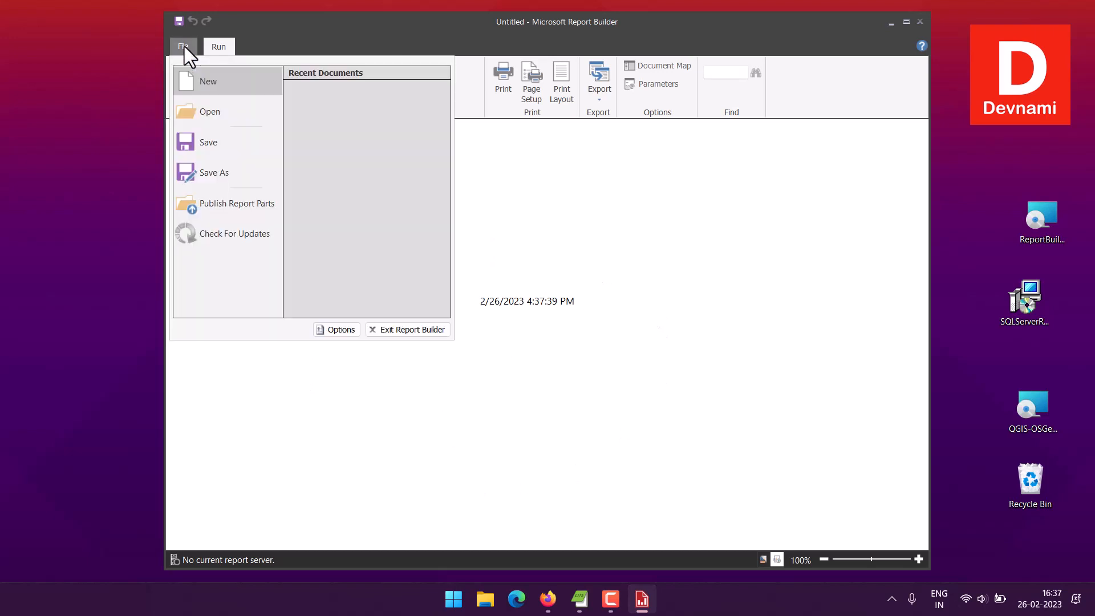
pyautogui.click(507, 95)
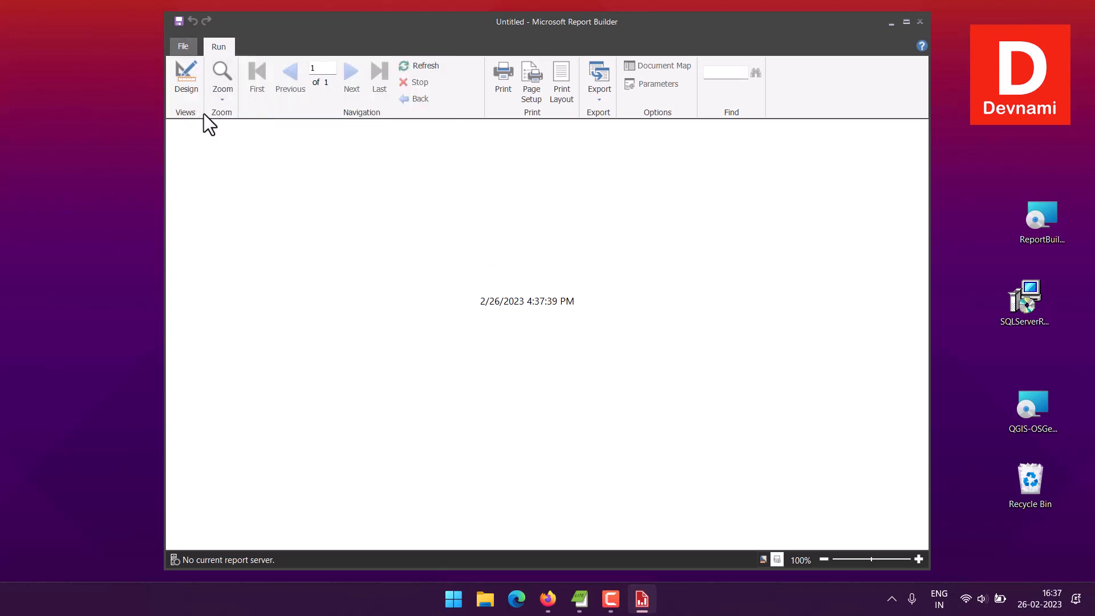
pyautogui.click(186, 86)
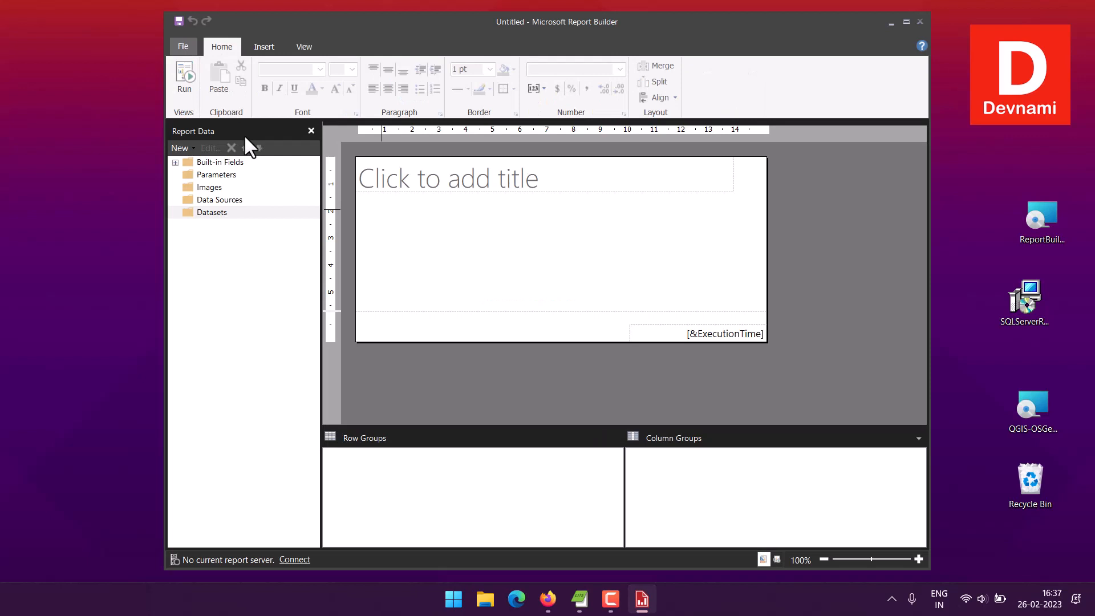